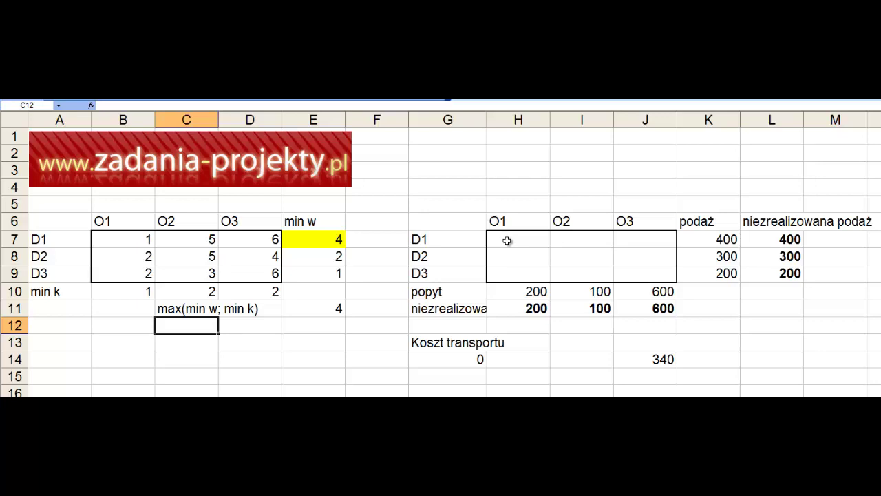
Type 'VAM' into H3 as the label above the empty H7:J9 allocation range.
drag(507, 240, 620, 278)
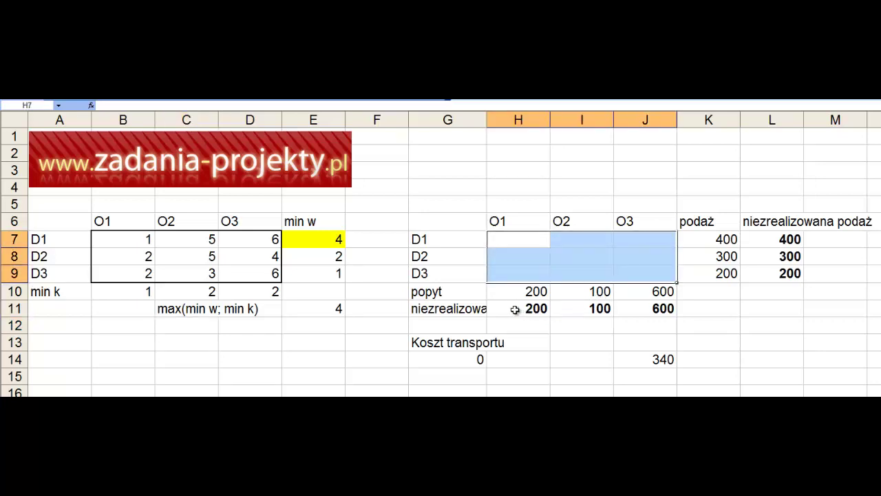
click(517, 175)
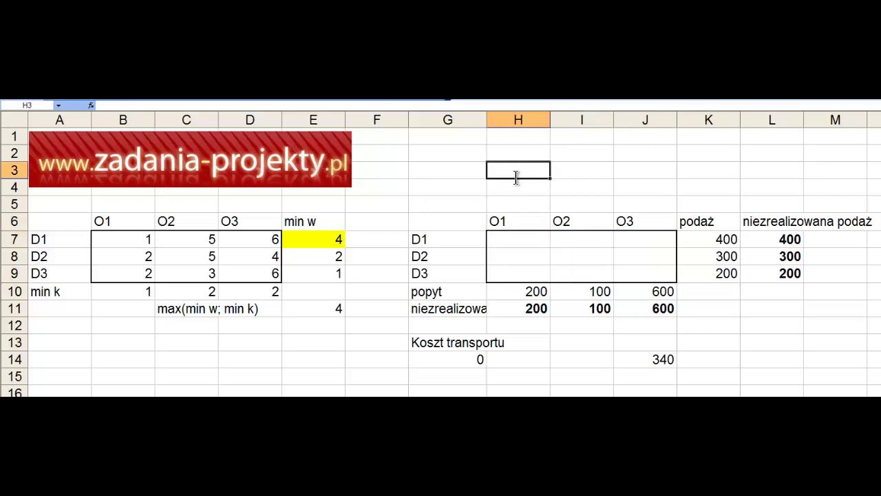
text(VAM)
key(Return)
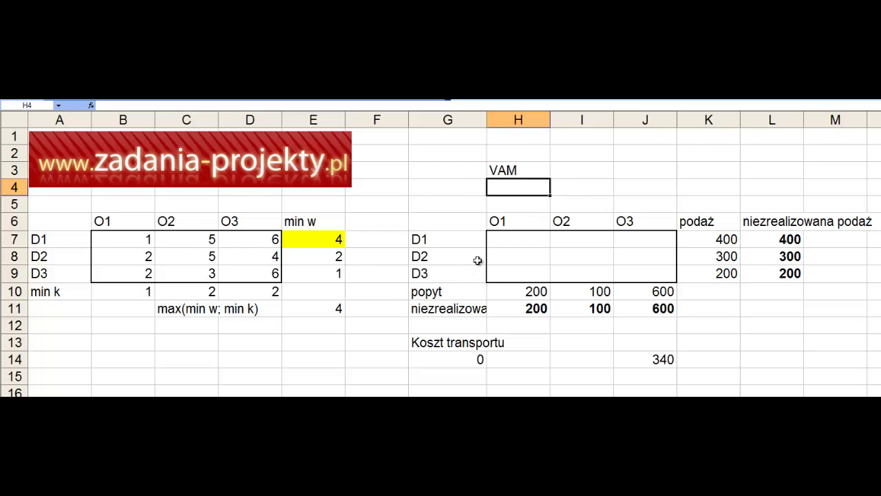
drag(534, 239, 636, 278)
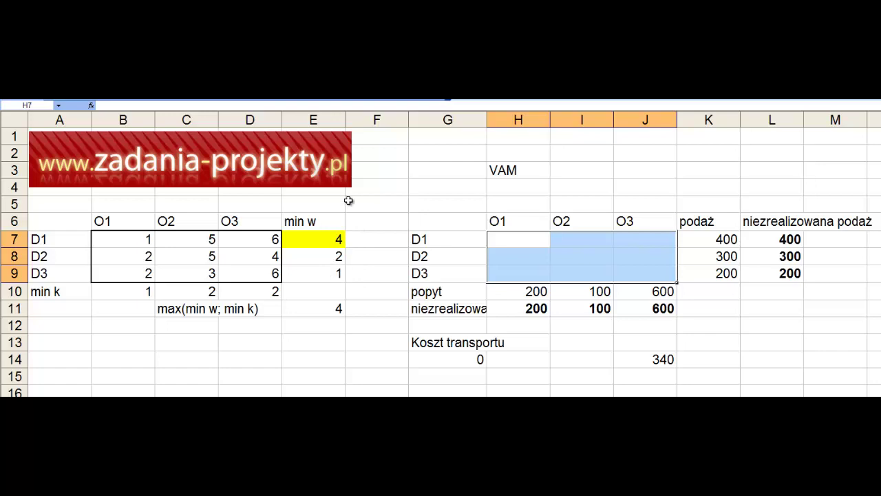
drag(134, 239, 252, 274)
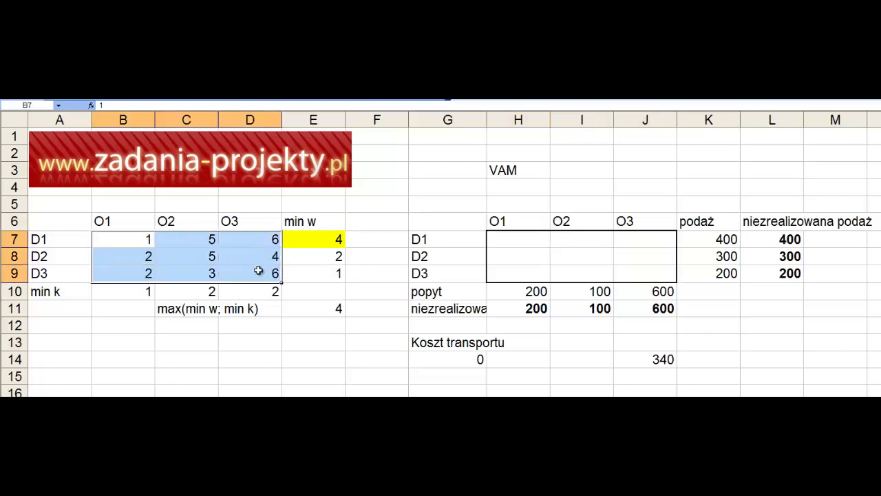
drag(518, 296, 639, 298)
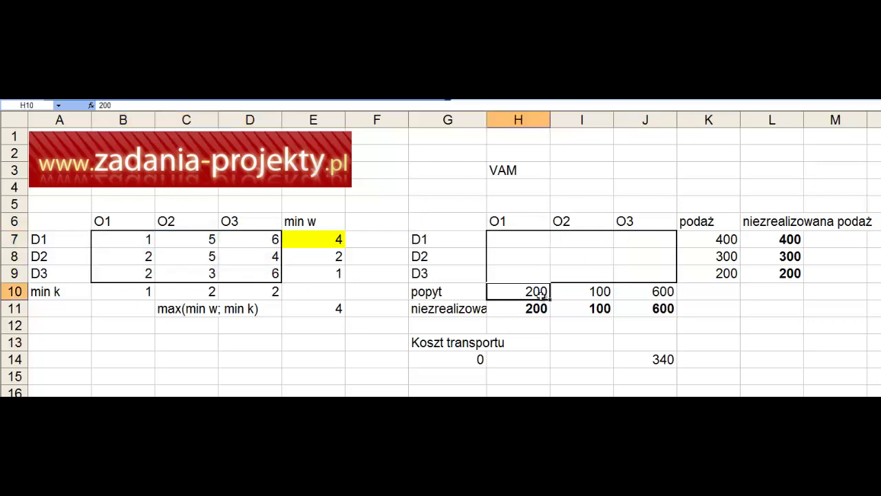
click(720, 240)
drag(719, 243, 716, 270)
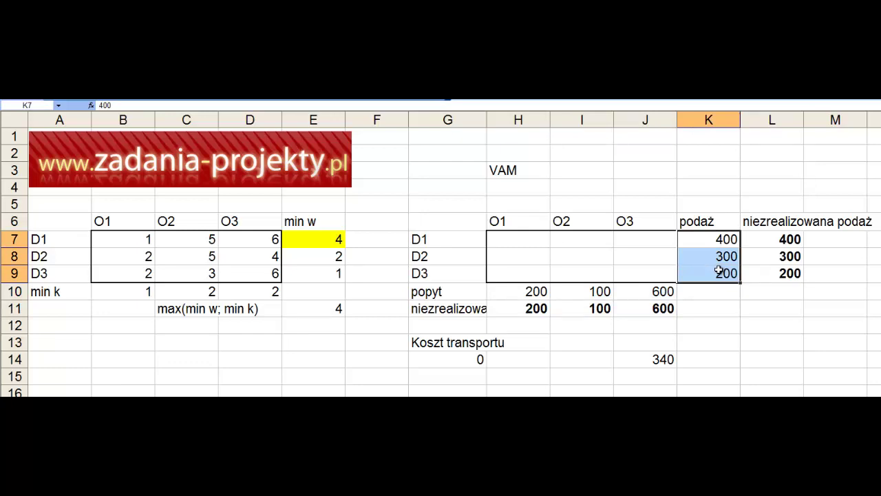
click(133, 240)
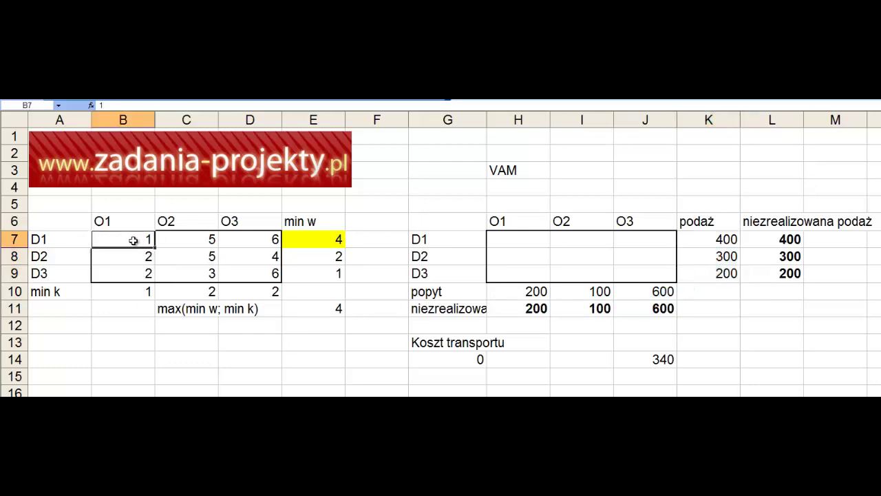
drag(133, 239, 248, 239)
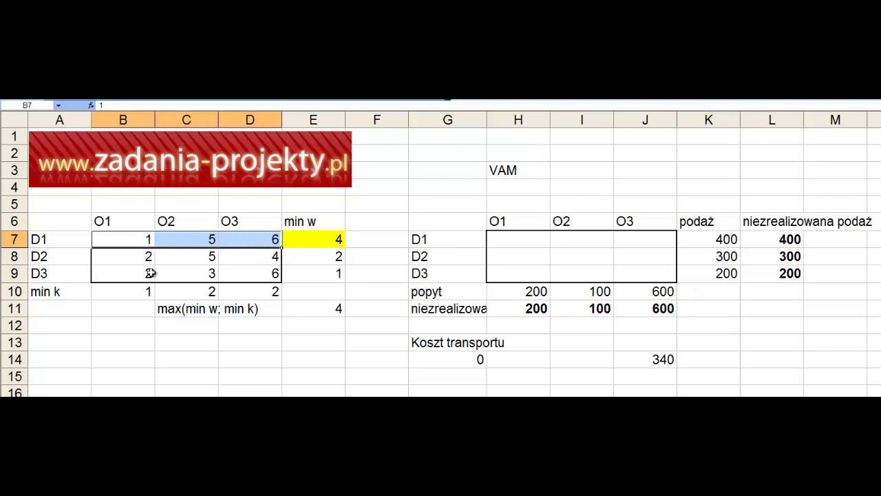
drag(182, 239, 196, 273)
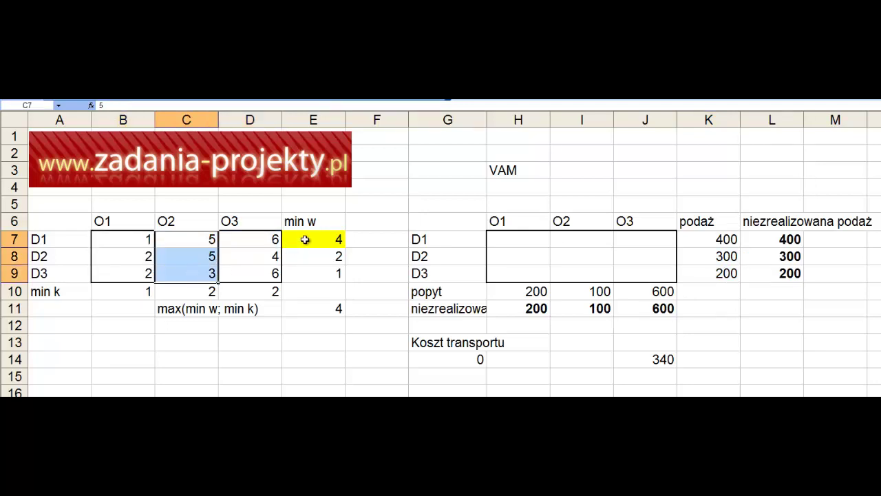
drag(306, 239, 307, 274)
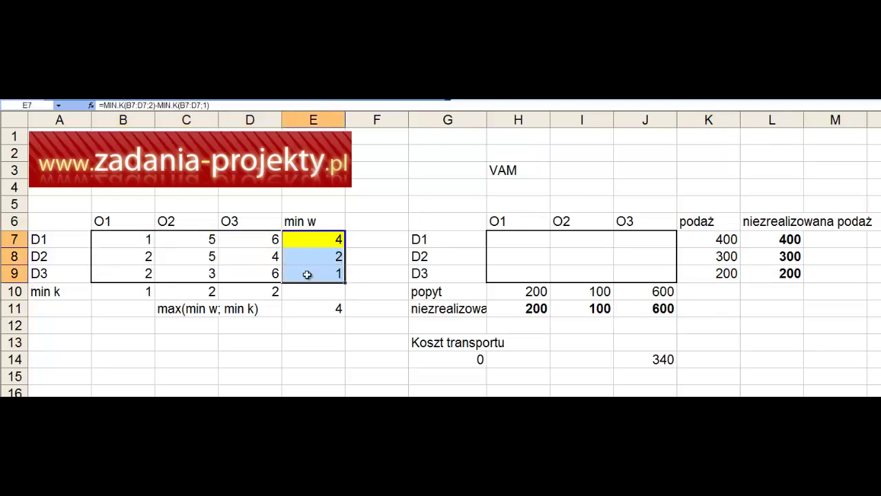
drag(129, 291, 242, 291)
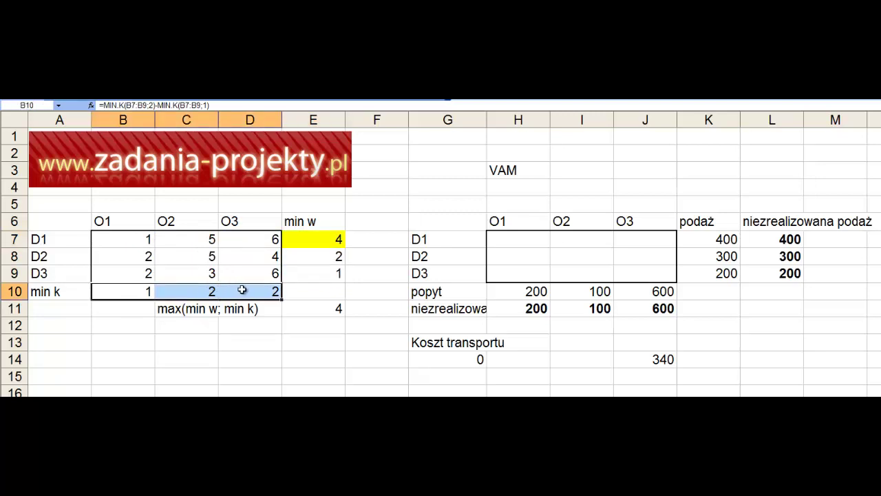
drag(55, 291, 244, 291)
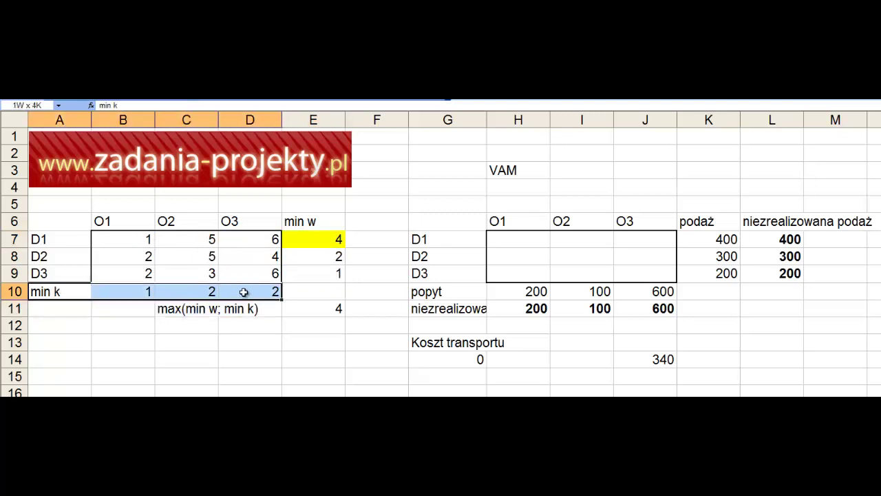
drag(329, 221, 311, 278)
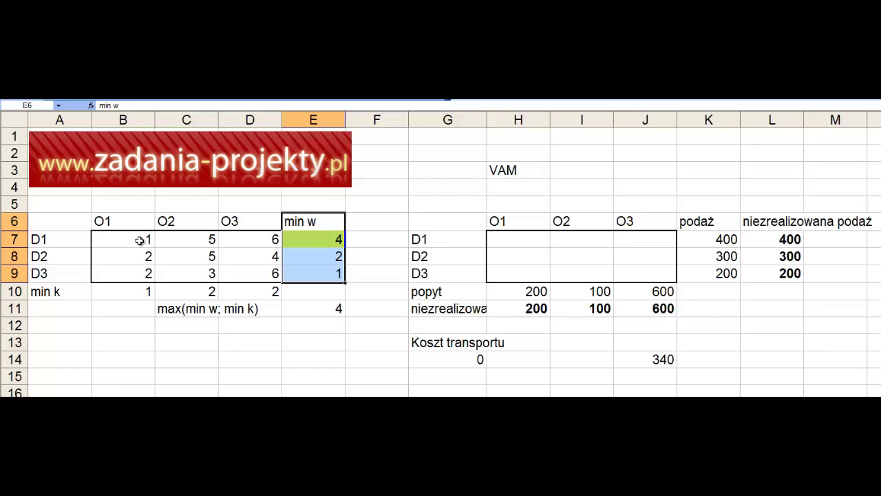
drag(139, 240, 170, 241)
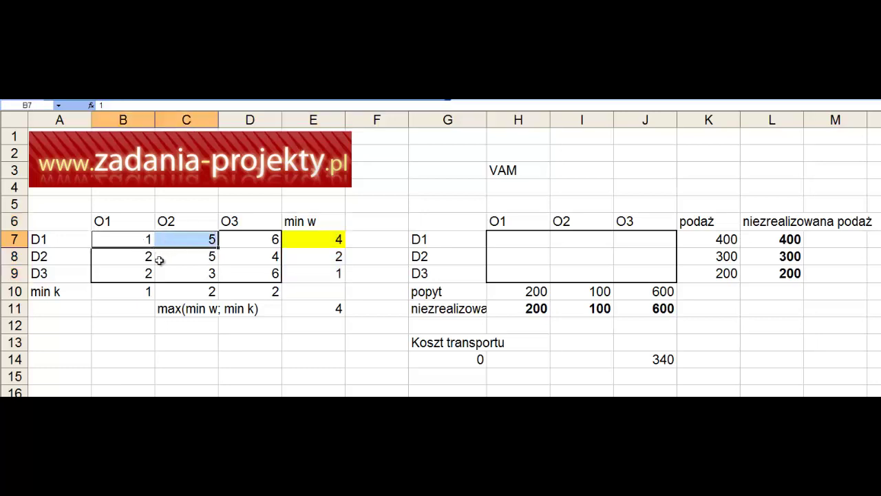
mouse_move(237, 243)
mouse_down()
mouse_move(133, 239)
mouse_move(228, 240)
mouse_up()
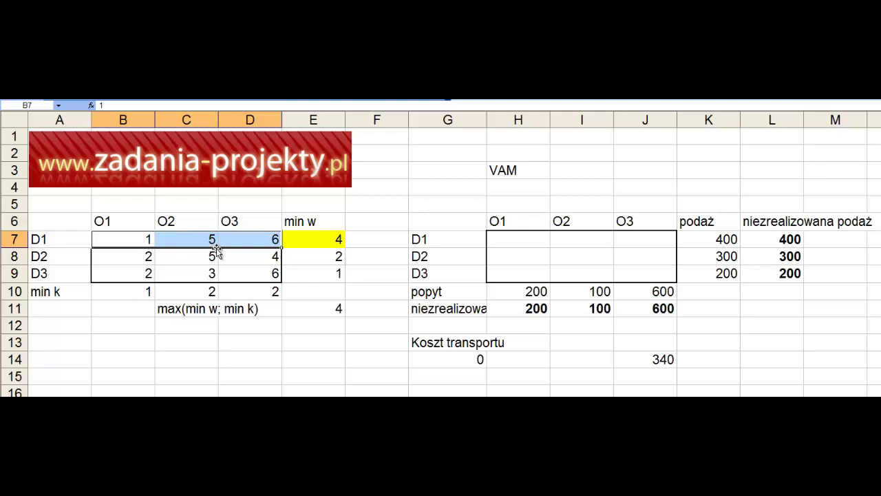
click(304, 236)
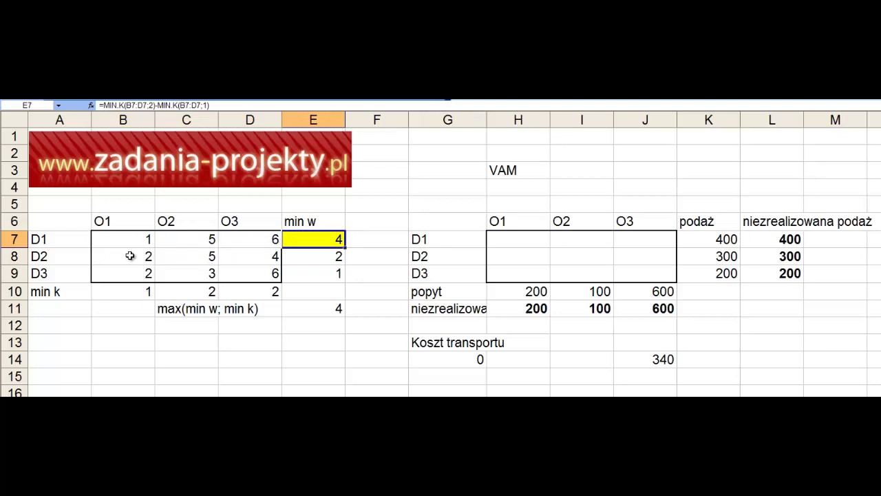
drag(130, 255, 262, 256)
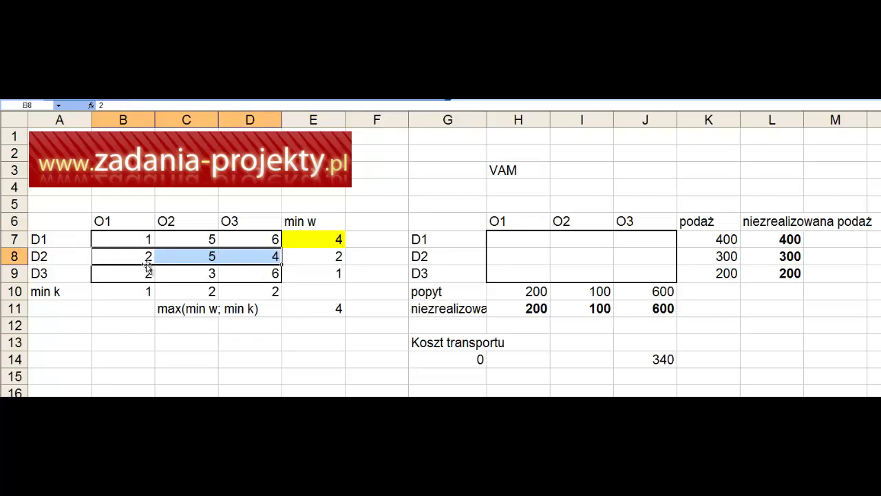
click(140, 258)
click(233, 257)
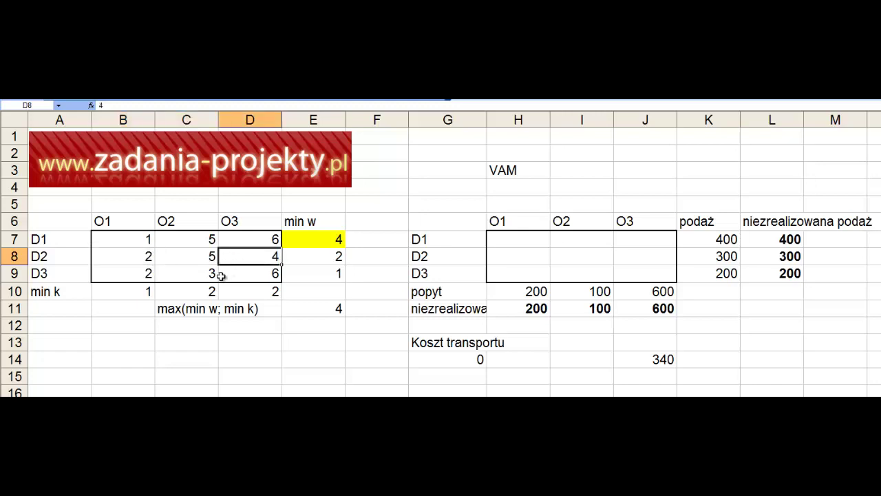
click(124, 256)
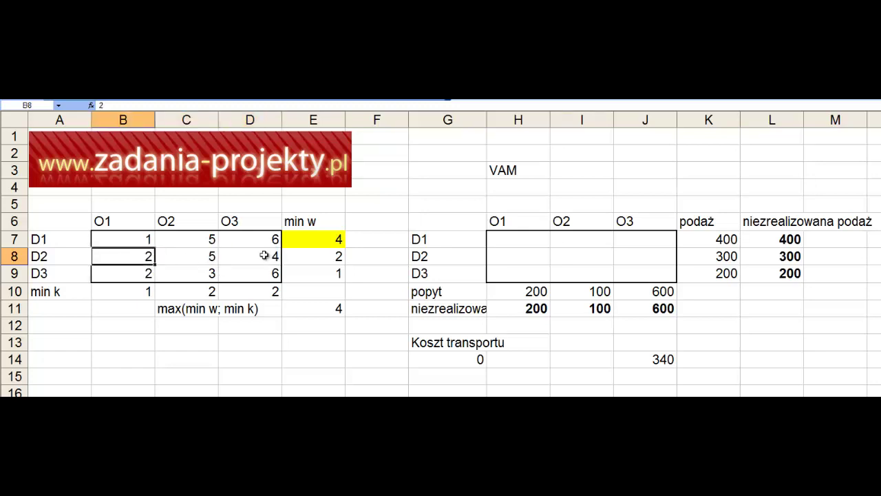
click(267, 256)
click(318, 259)
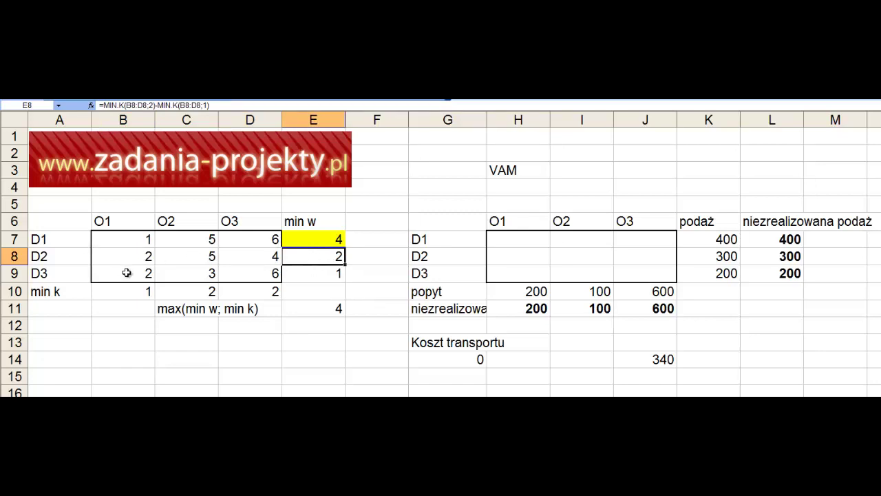
drag(127, 273, 234, 271)
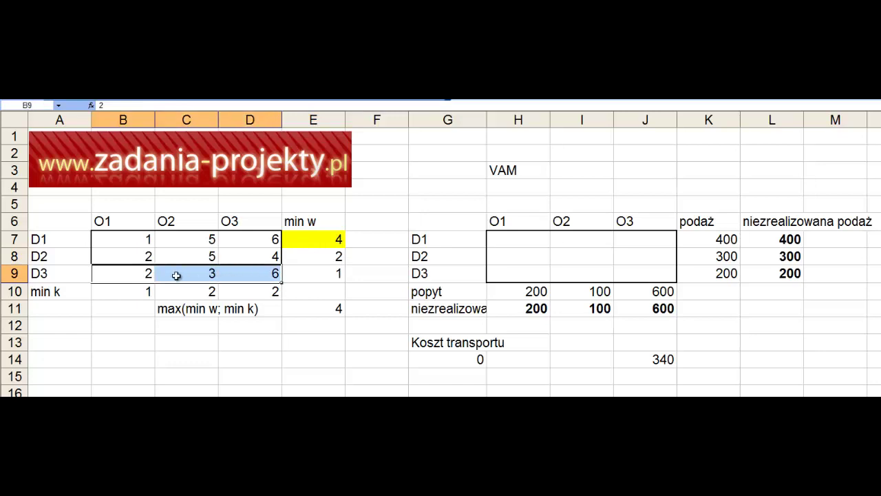
click(120, 273)
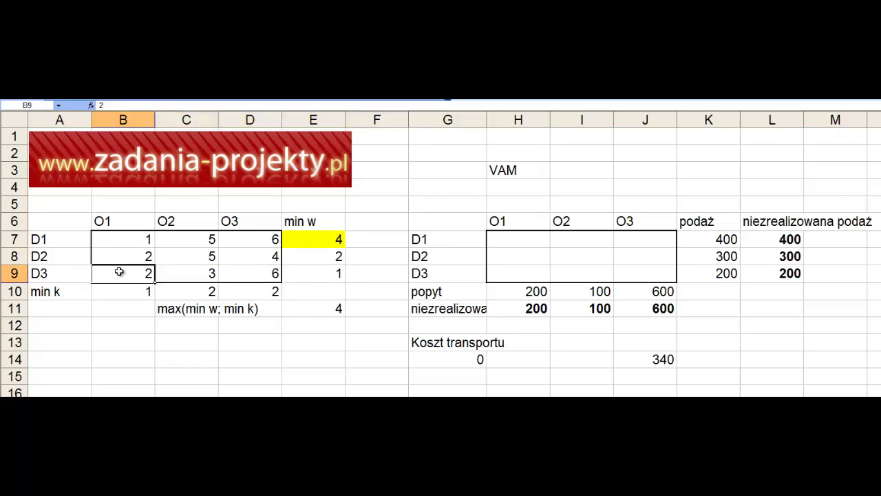
click(187, 273)
click(304, 273)
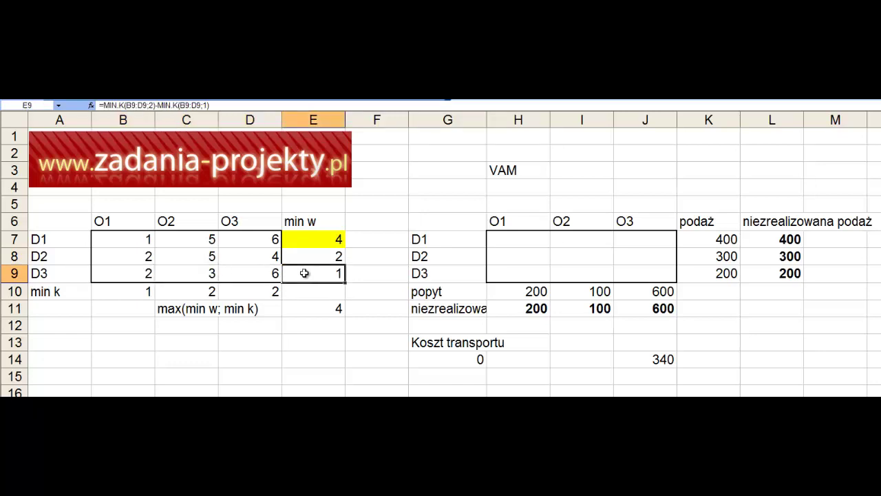
drag(109, 241, 113, 275)
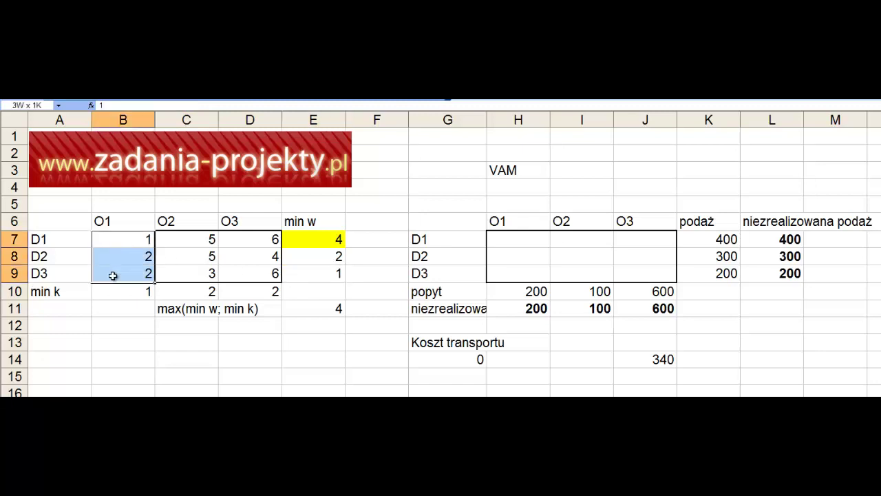
click(127, 237)
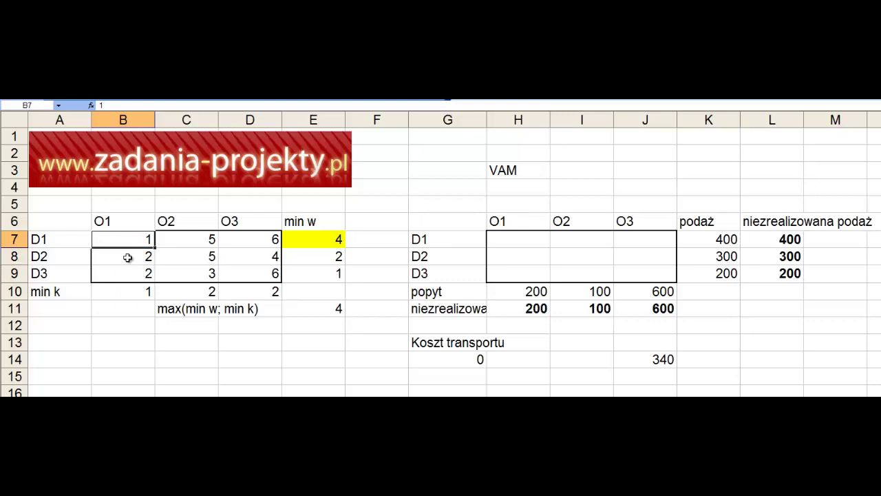
click(128, 257)
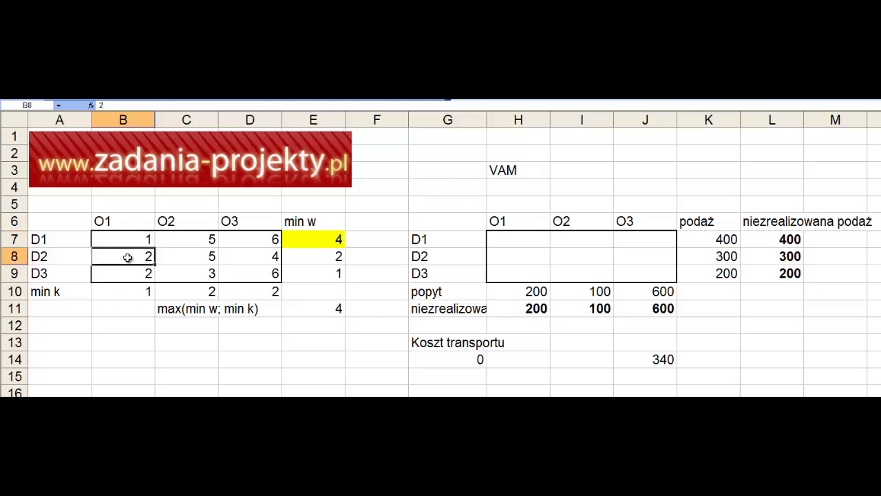
click(119, 296)
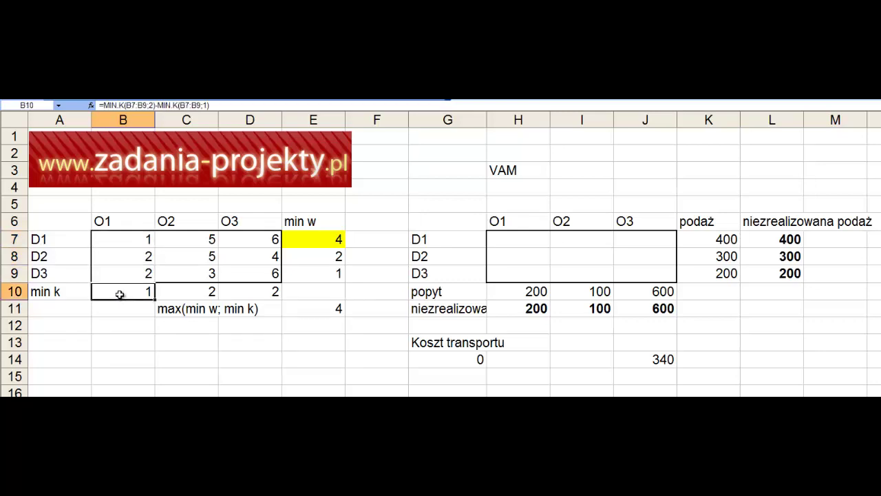
drag(191, 240, 195, 273)
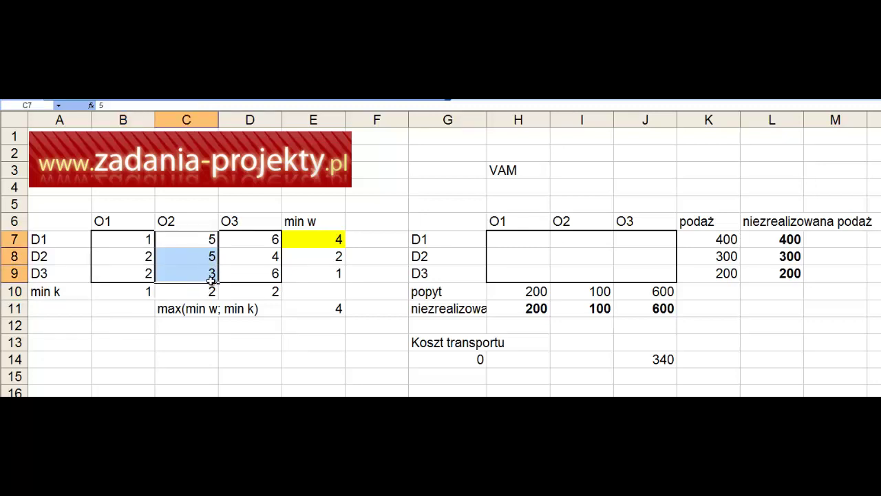
click(200, 275)
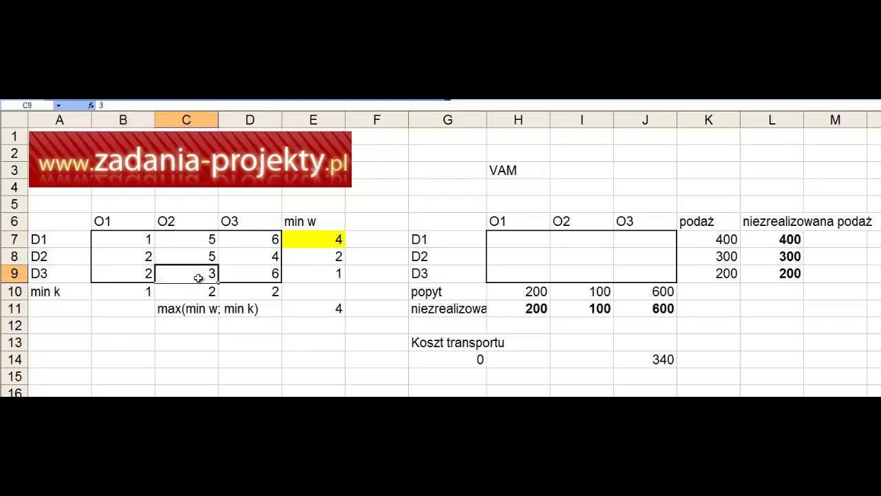
click(201, 254)
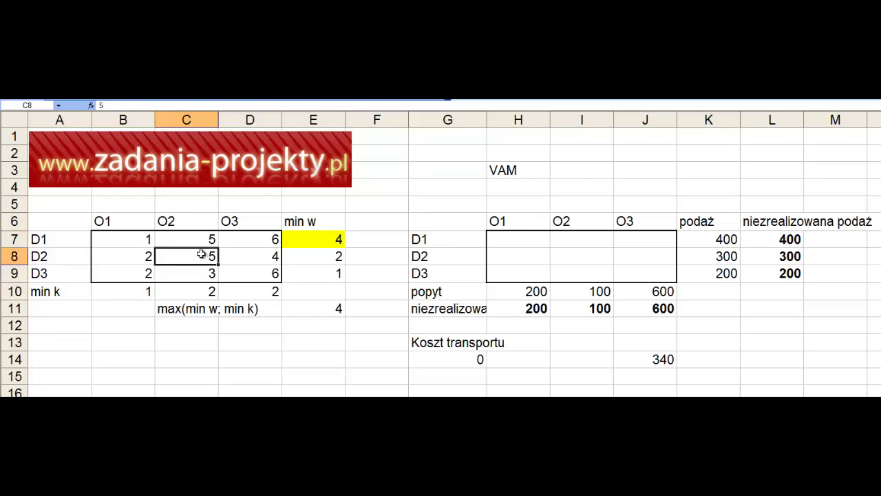
click(180, 292)
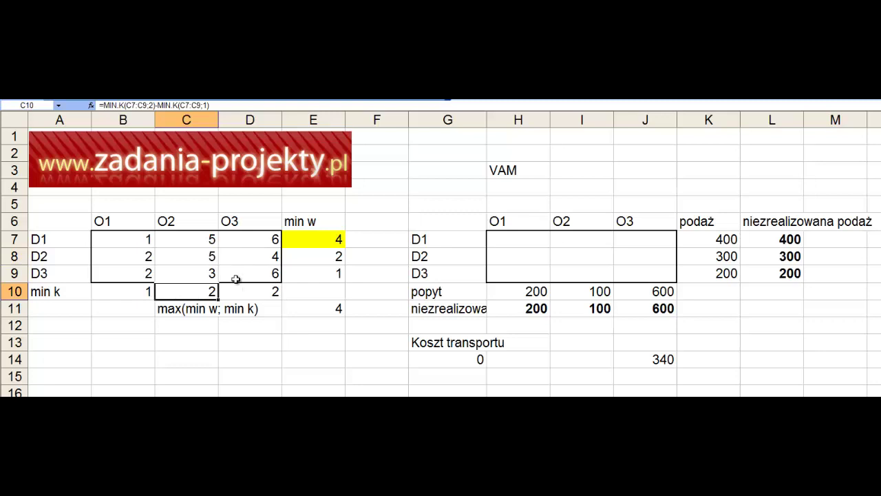
drag(235, 279, 243, 238)
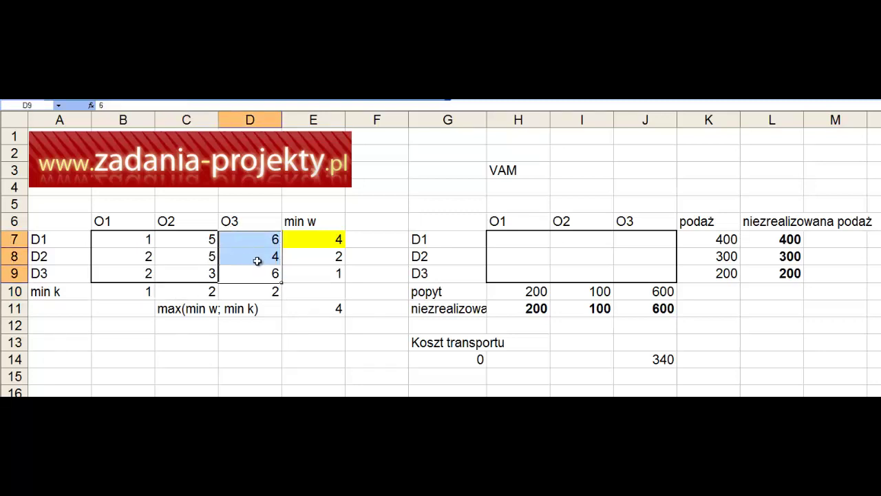
click(267, 260)
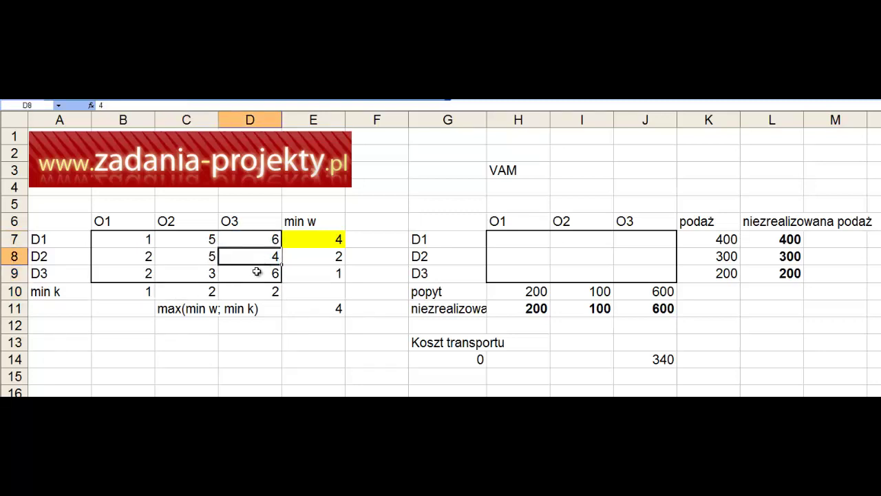
click(271, 235)
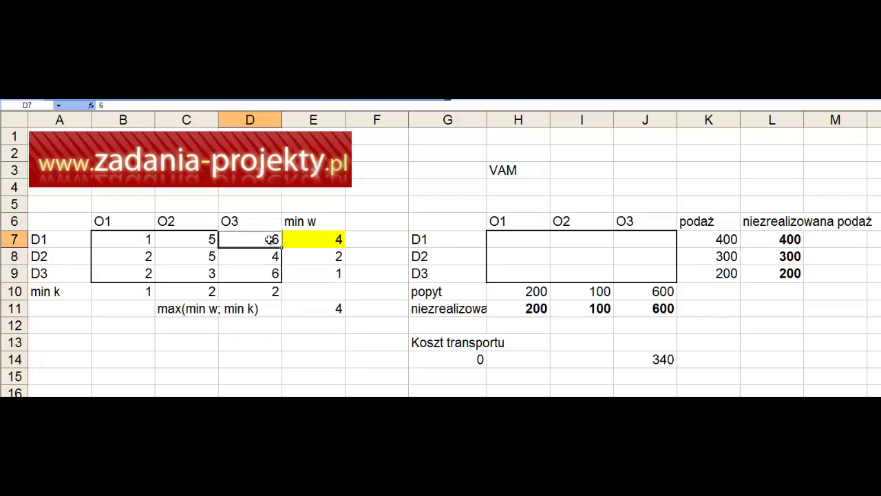
click(270, 290)
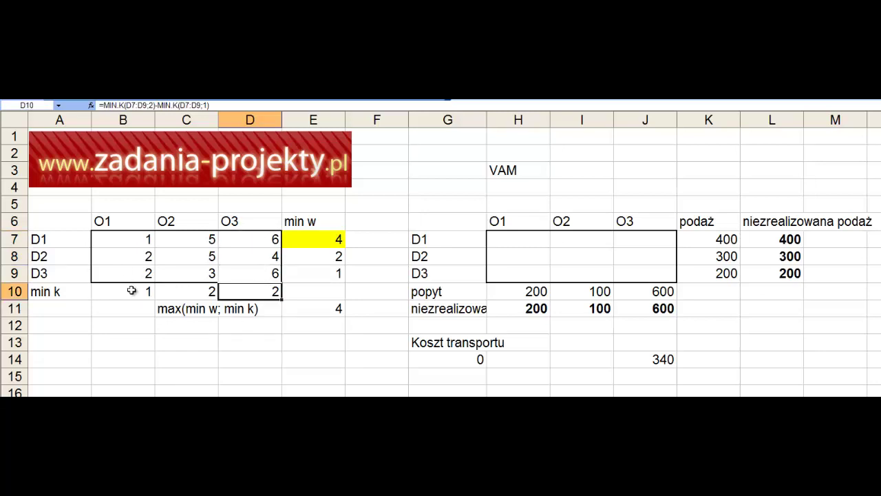
drag(126, 290, 245, 292)
drag(313, 276, 316, 244)
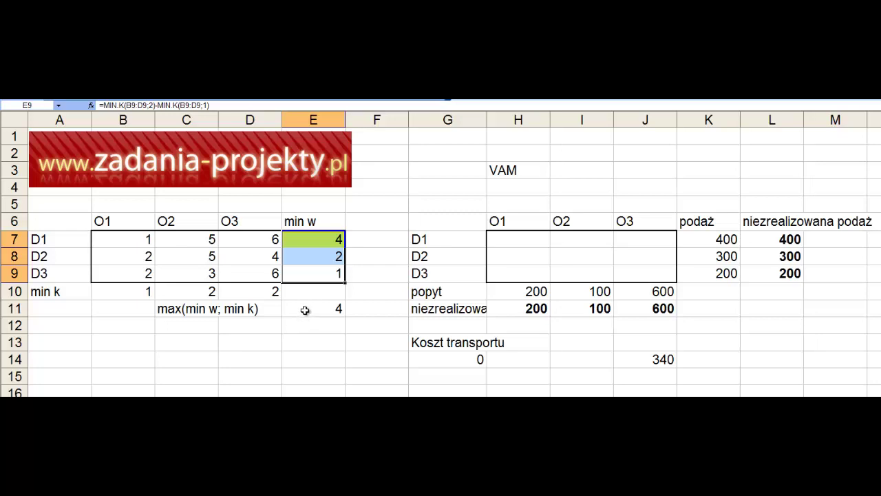
click(298, 241)
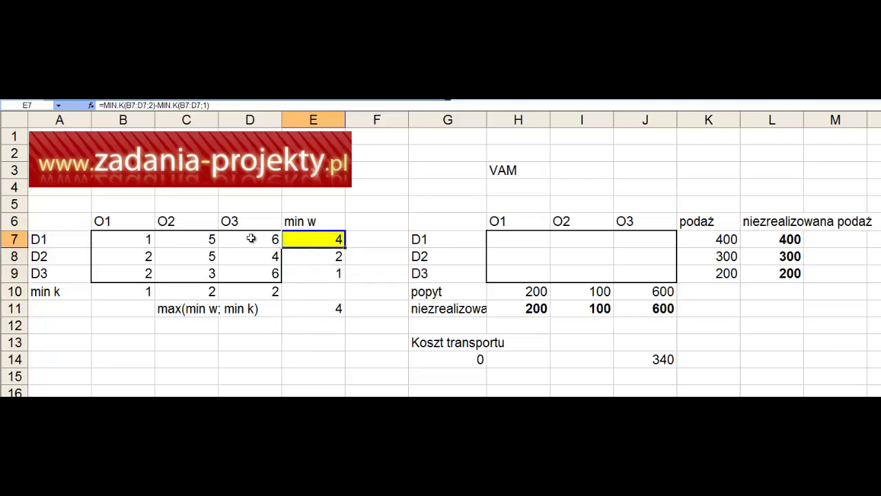
drag(255, 242, 137, 237)
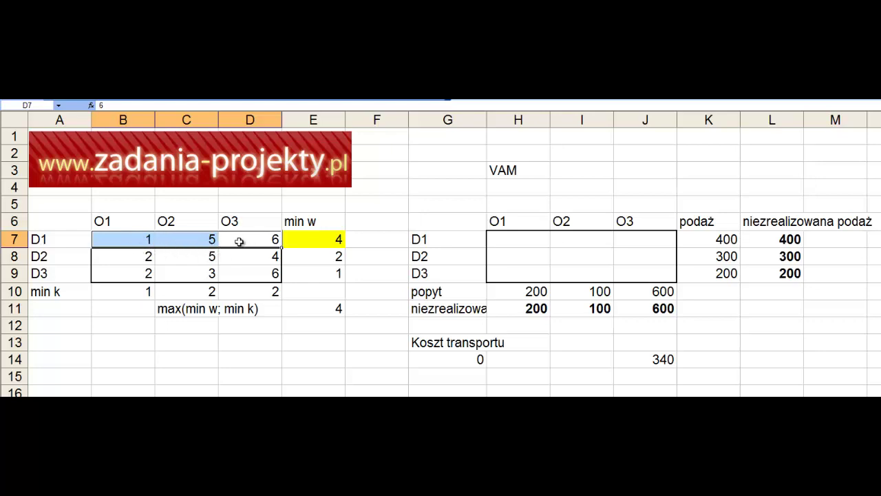
mouse_move(238, 241)
mouse_down()
mouse_move(122, 239)
mouse_move(256, 240)
mouse_up()
click(36, 241)
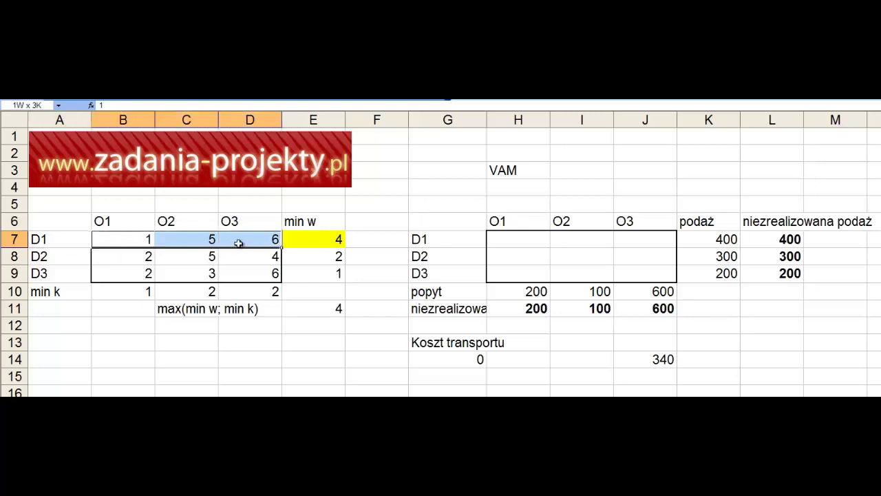
click(119, 237)
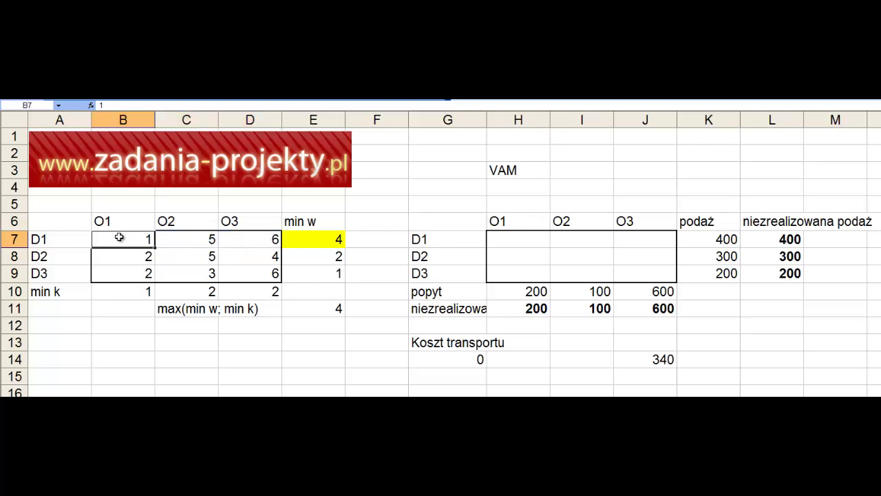
click(518, 241)
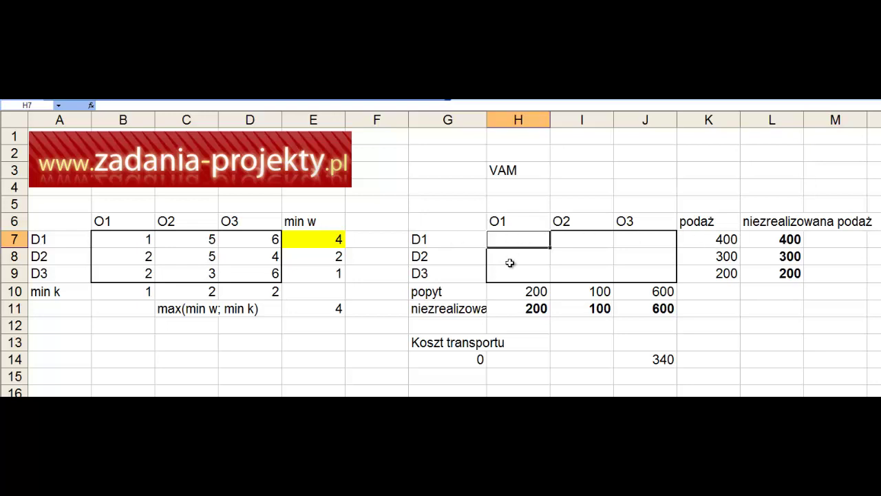
Enter 200 in H7 for D1–O1, and verify O1's demand drops to 0 with 200 left at D1.
text(0)
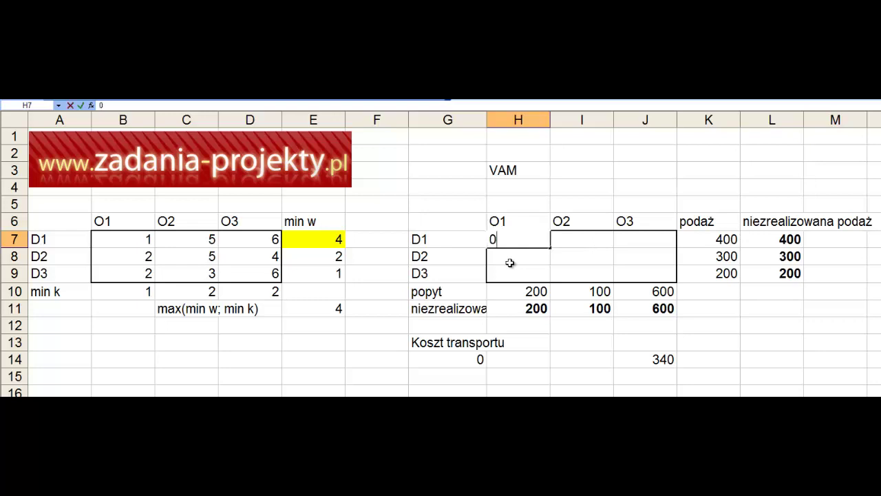
text(0)
key(Escape)
text(200)
key(Return)
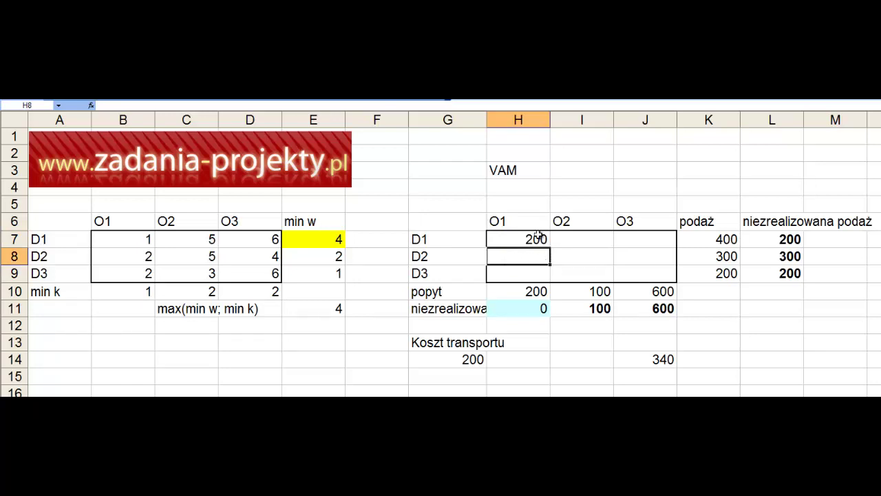
click(538, 236)
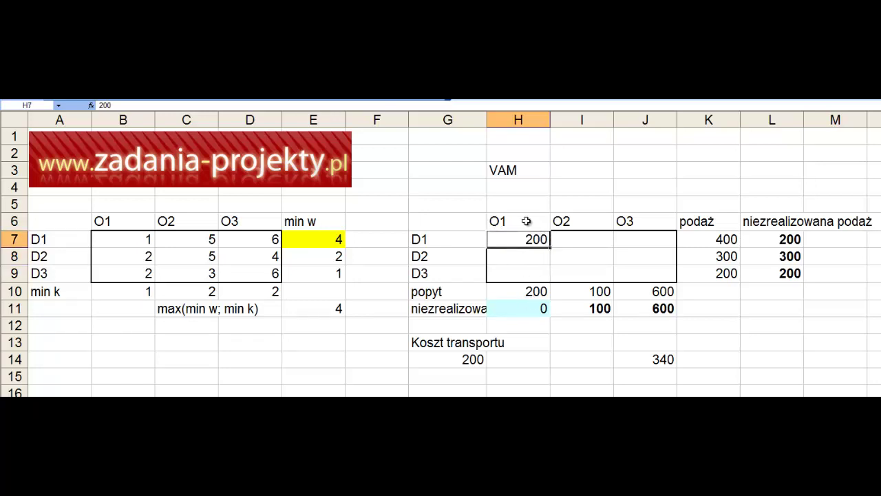
click(526, 221)
click(522, 309)
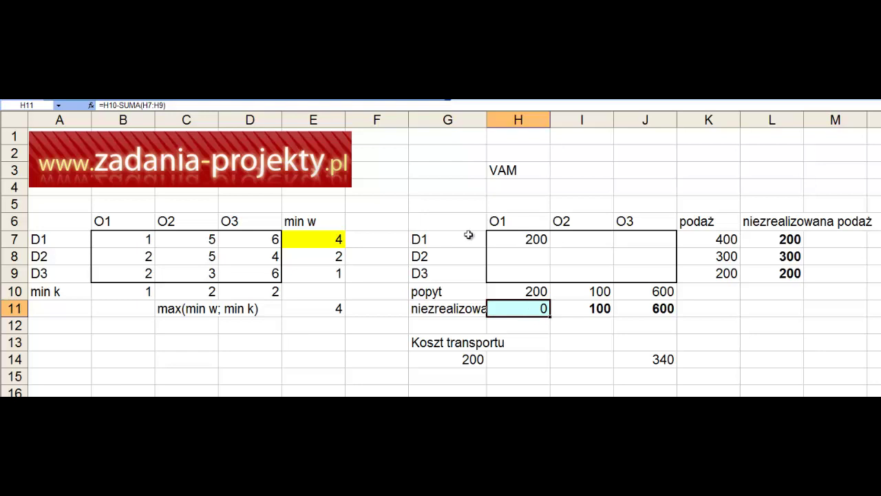
click(447, 241)
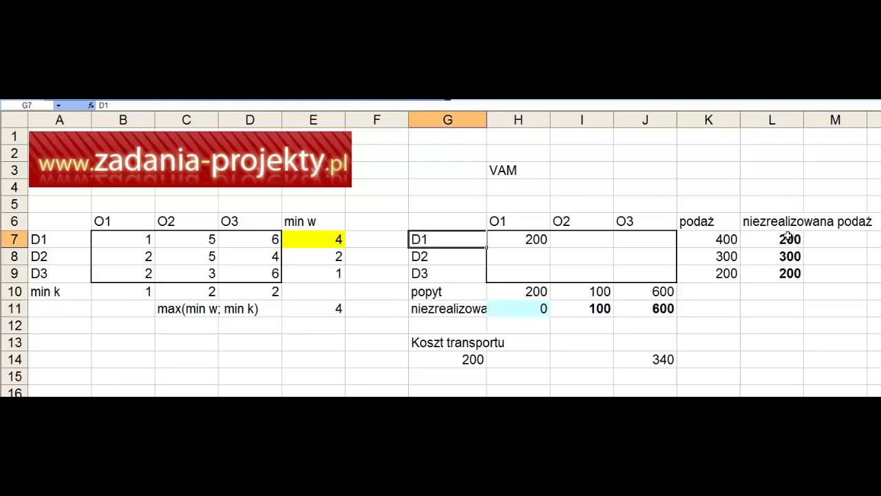
click(716, 243)
click(754, 238)
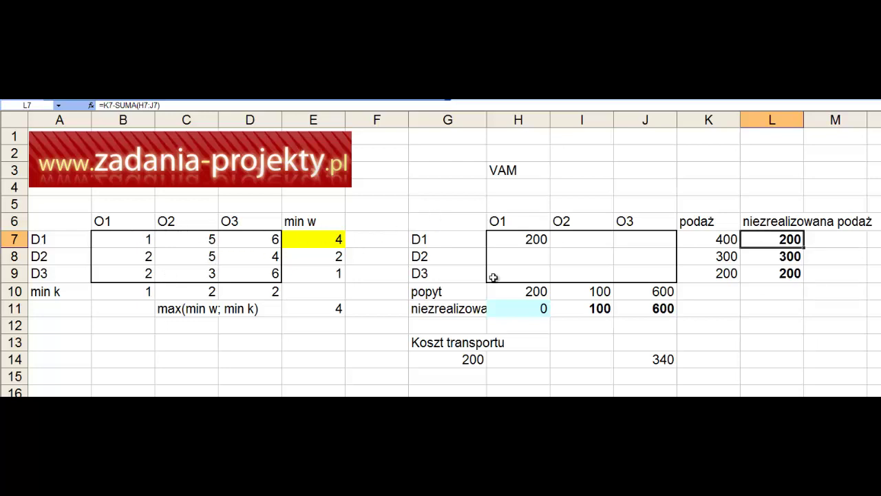
drag(522, 220, 520, 306)
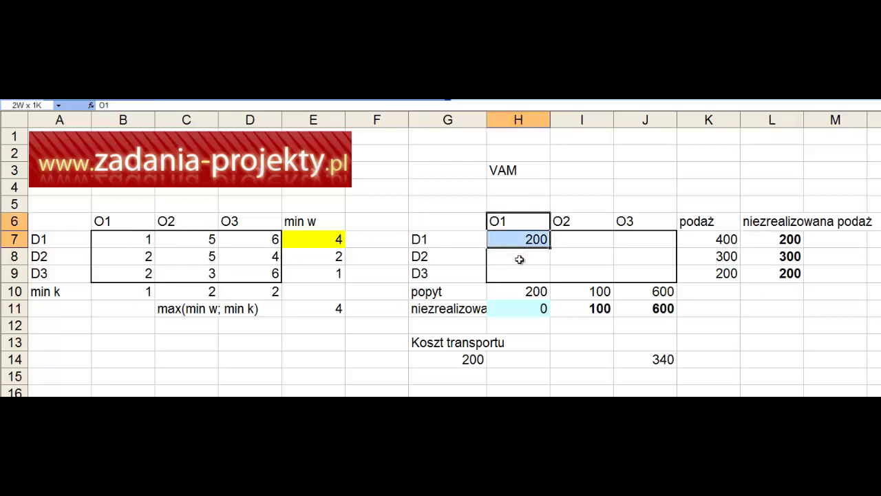
click(511, 307)
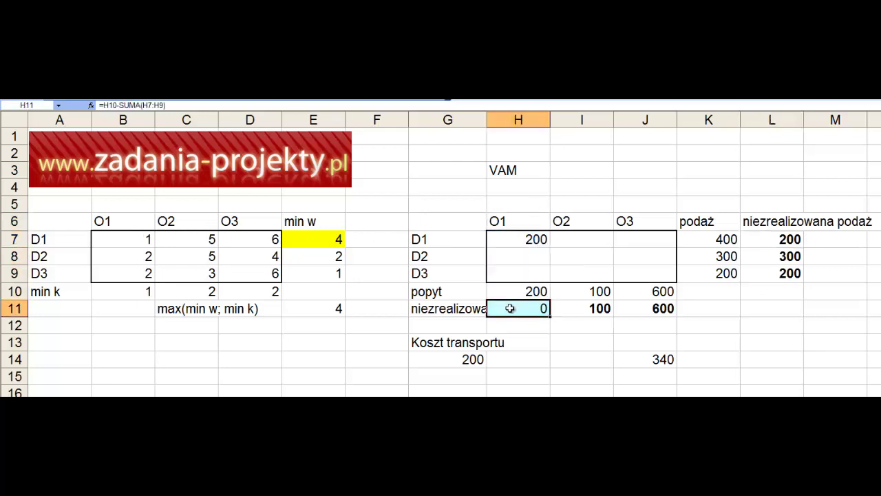
drag(111, 237, 109, 290)
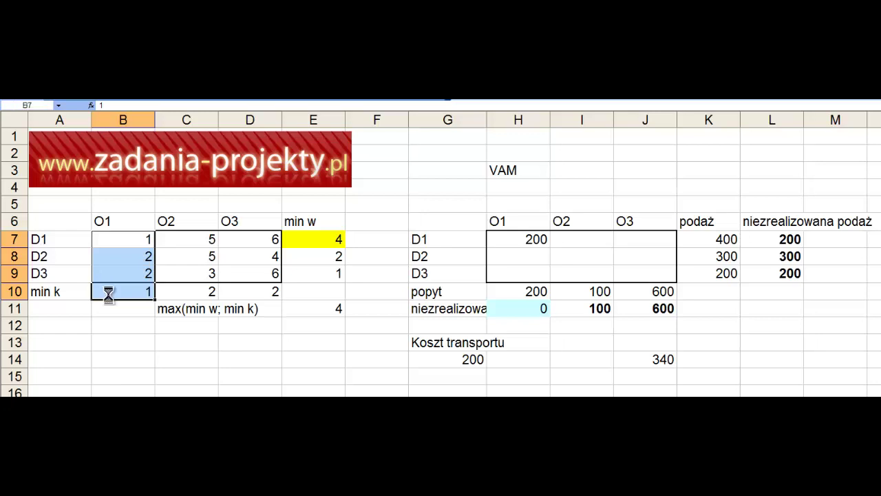
Delete O1's costs from B7:B10 and review D1's remaining costs and the recalculated penalties.
key(Delete)
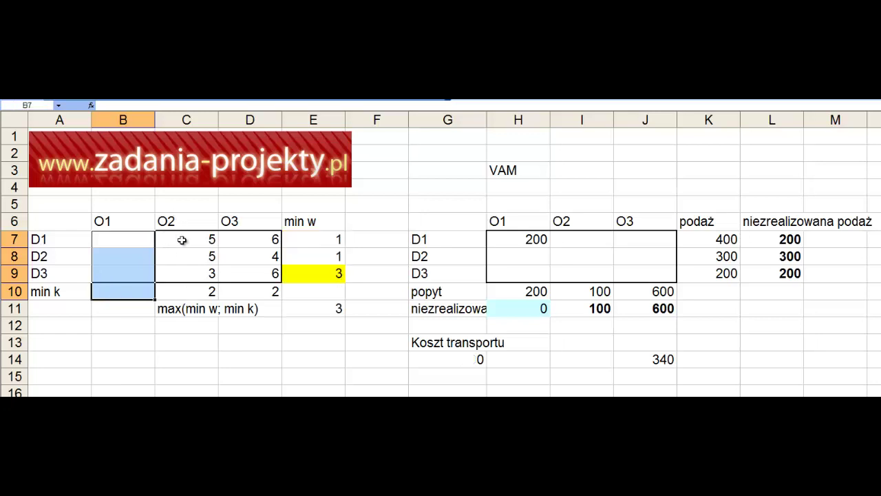
click(183, 241)
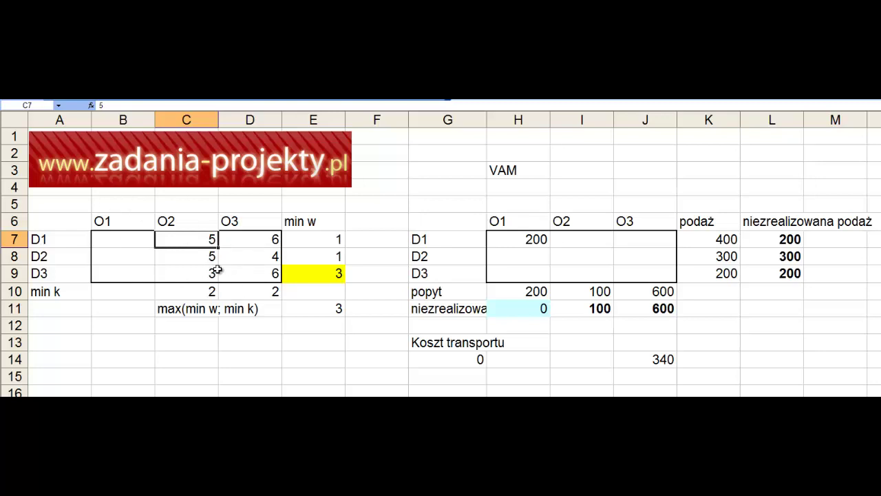
drag(121, 246, 137, 301)
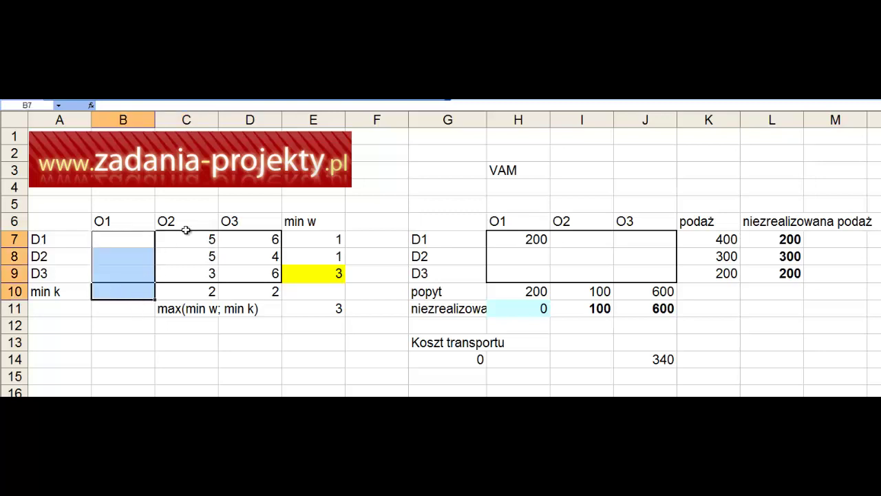
click(136, 236)
drag(136, 237, 260, 237)
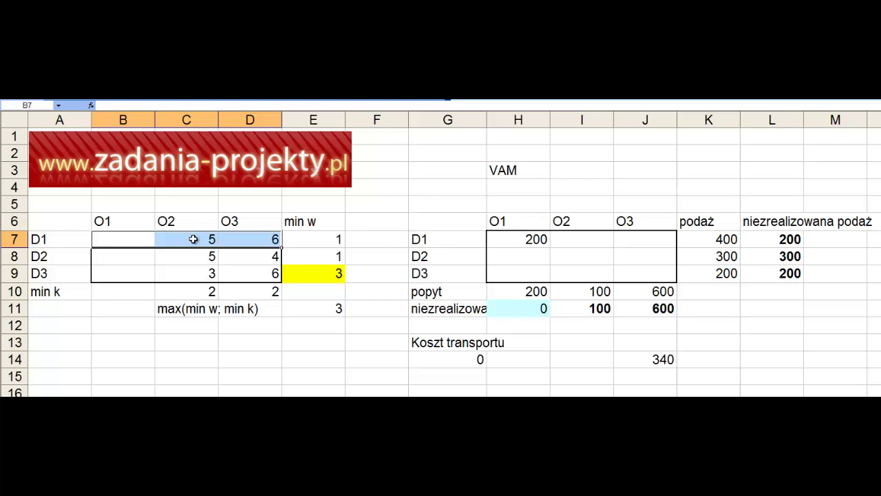
click(194, 239)
click(251, 239)
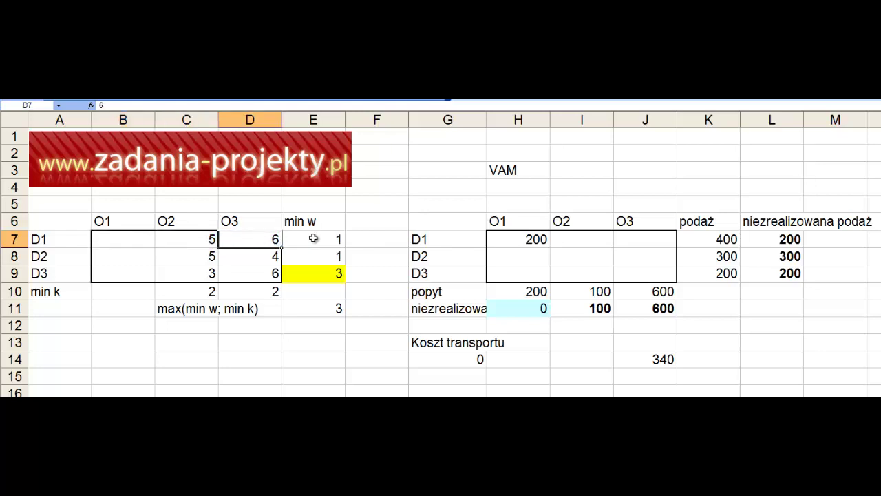
click(315, 239)
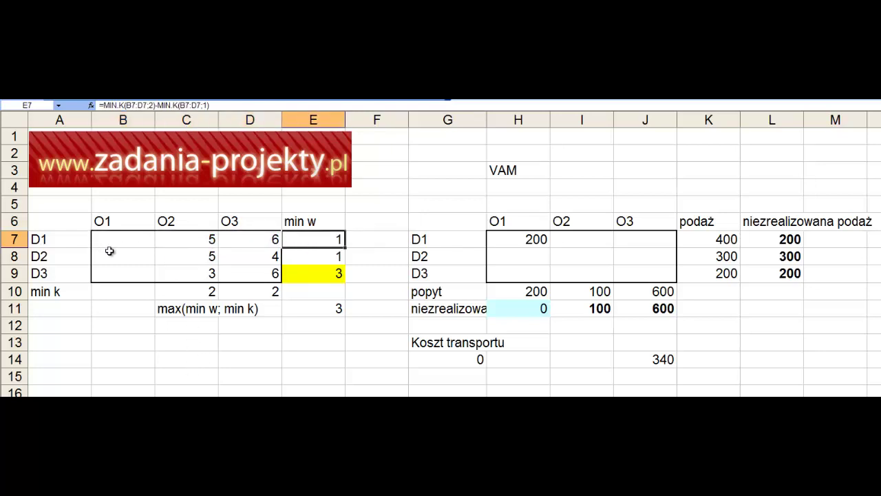
drag(109, 253, 249, 260)
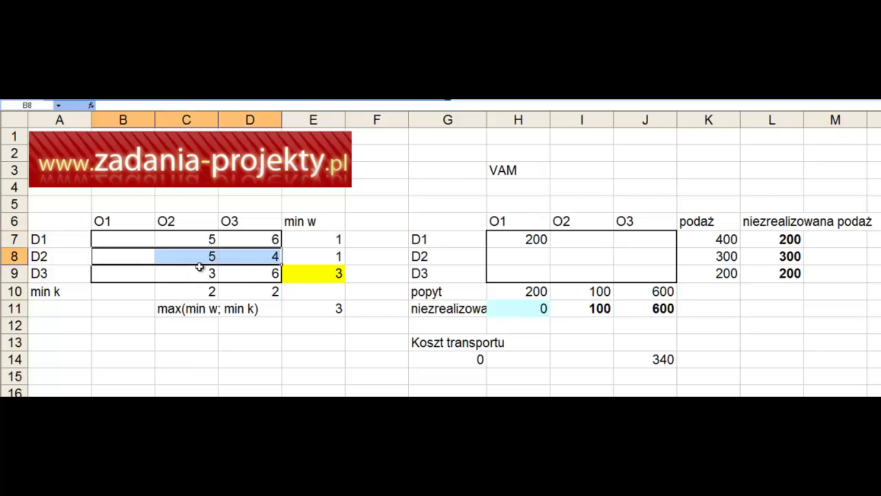
click(250, 256)
click(194, 260)
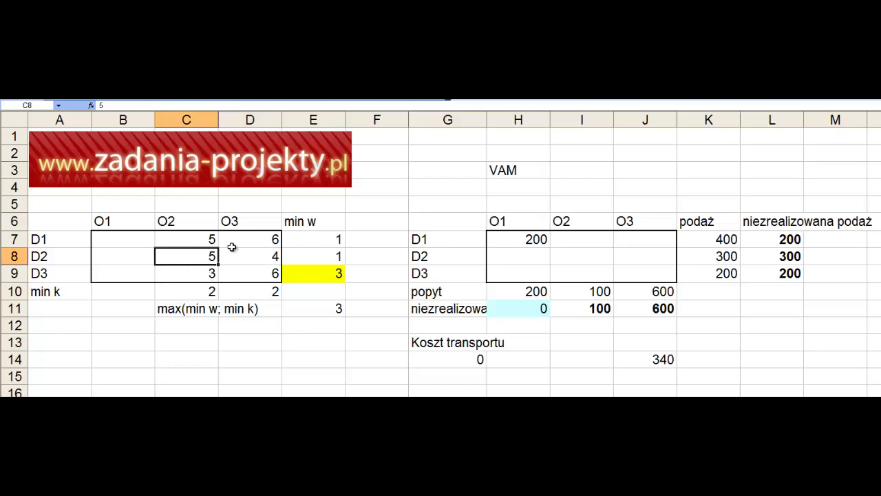
click(316, 256)
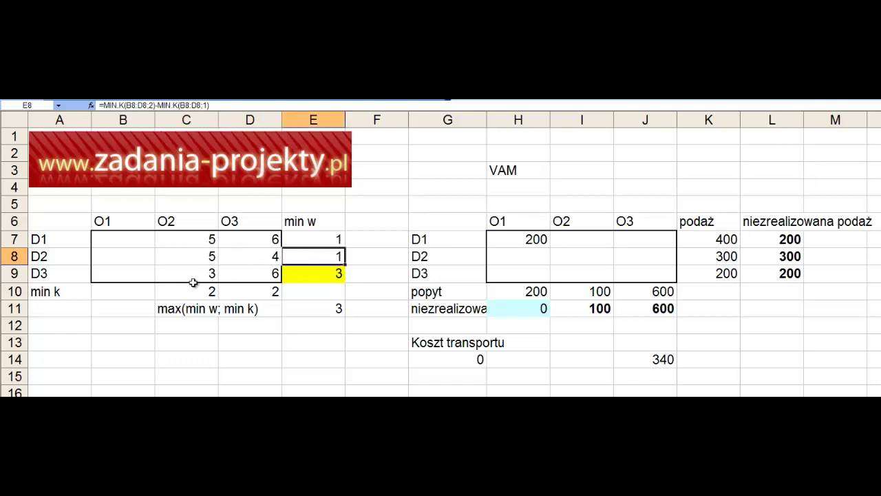
drag(188, 271, 246, 276)
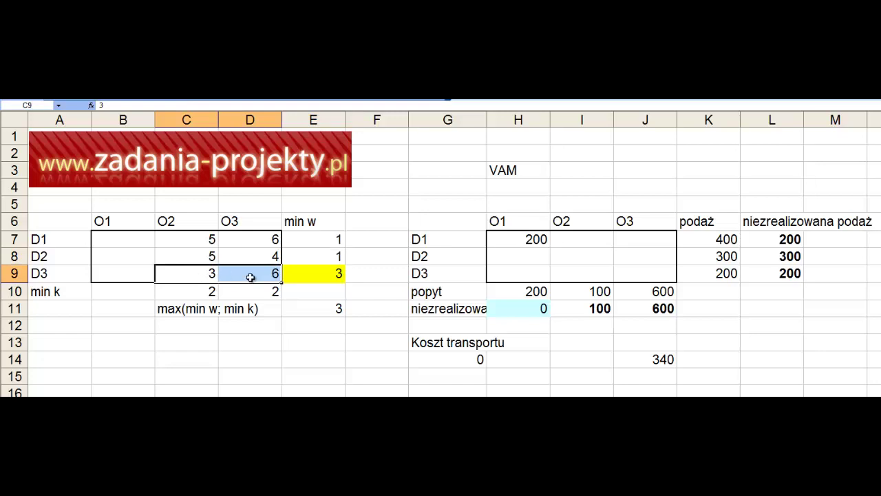
click(313, 273)
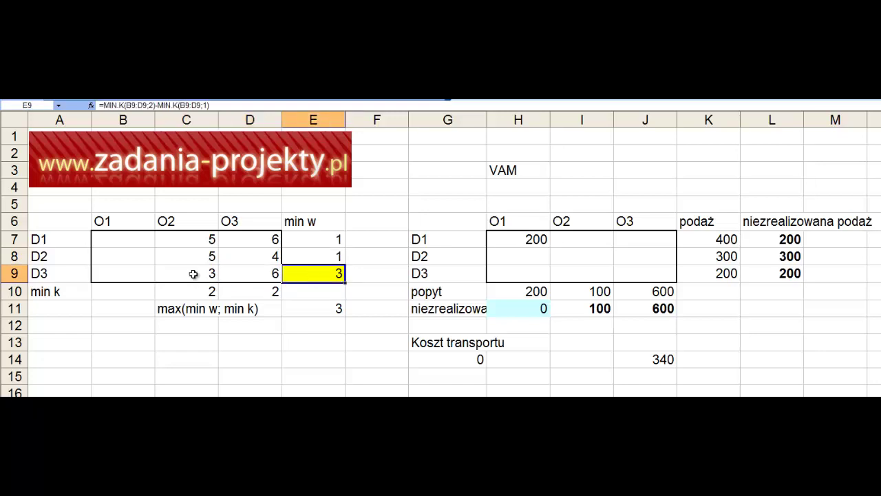
drag(202, 239, 200, 270)
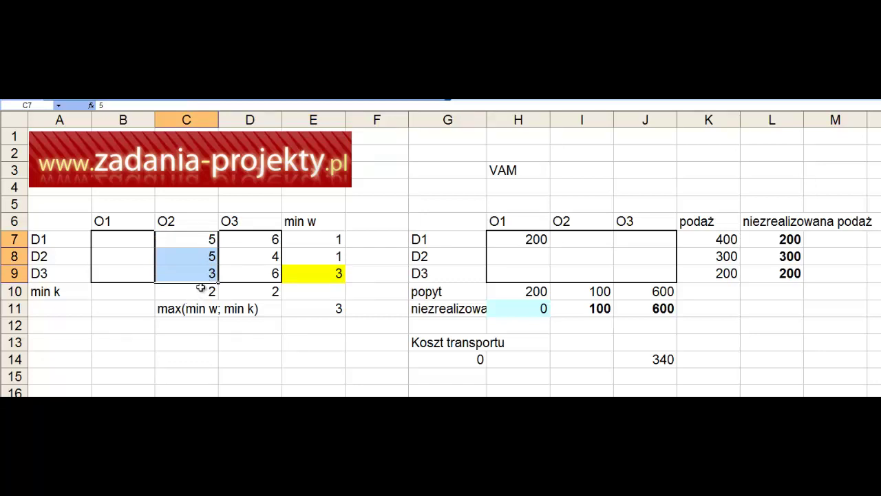
click(206, 275)
click(208, 254)
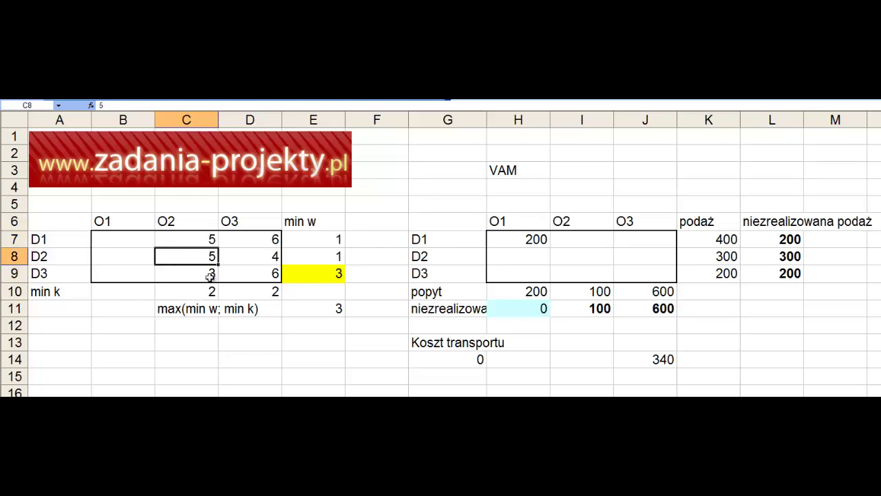
click(210, 294)
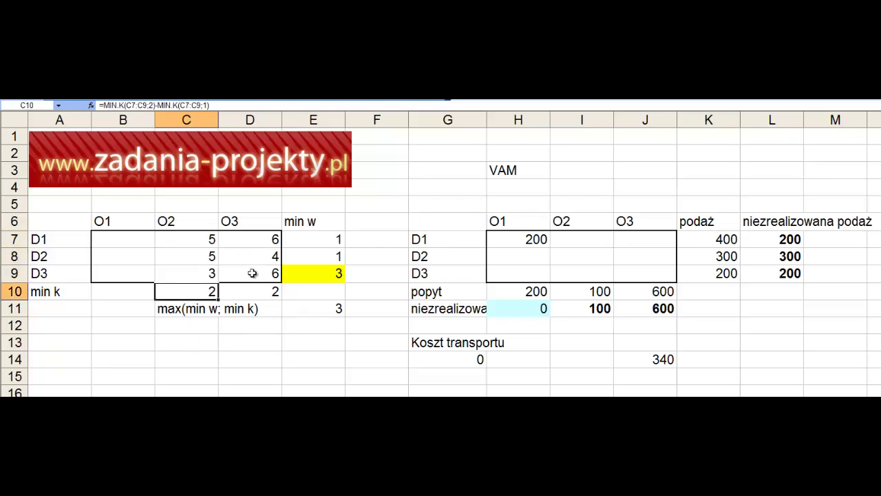
drag(252, 274, 251, 235)
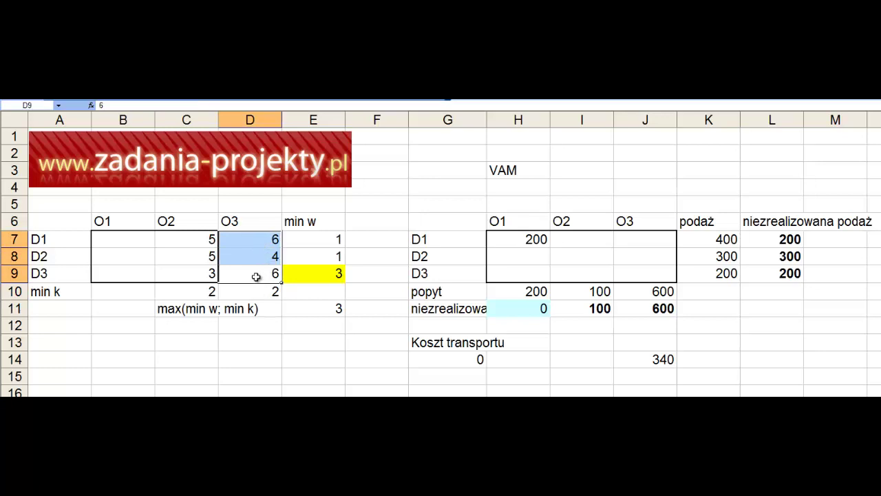
click(257, 254)
click(255, 274)
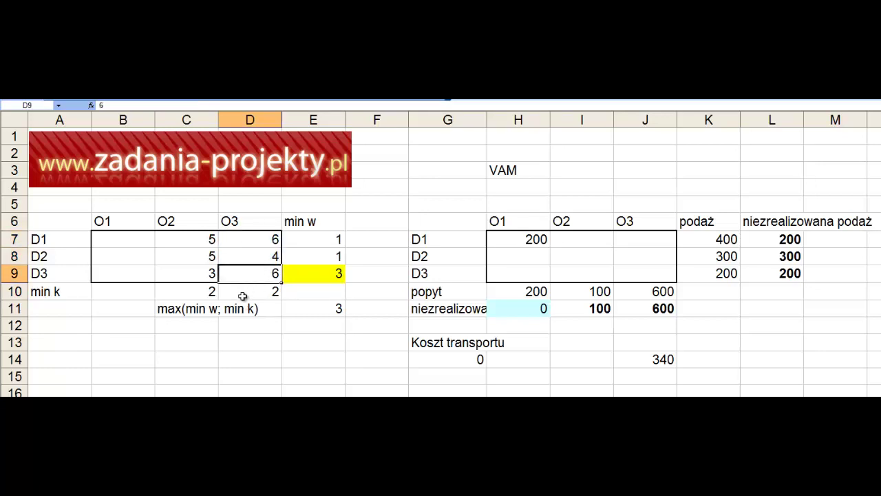
click(242, 296)
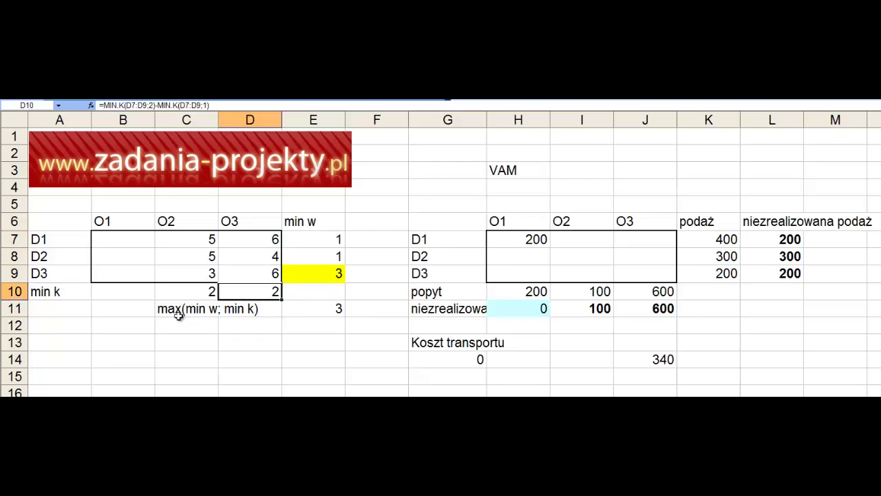
drag(181, 292, 228, 291)
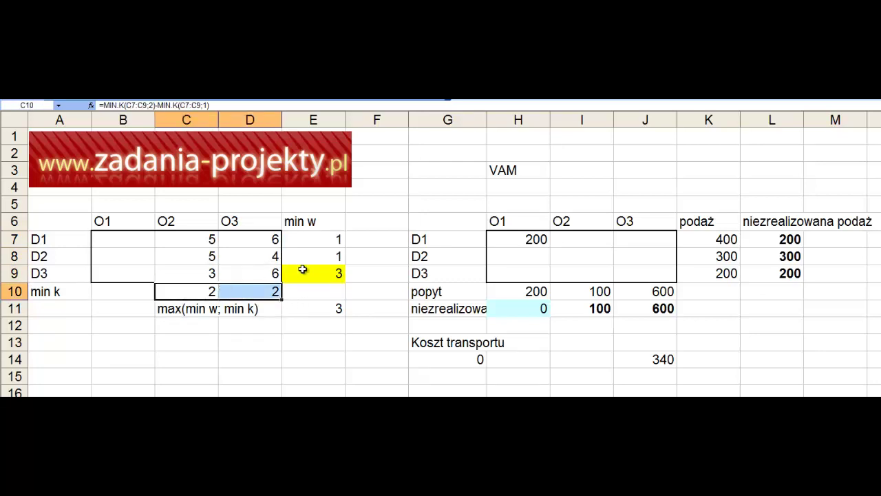
drag(303, 273, 300, 241)
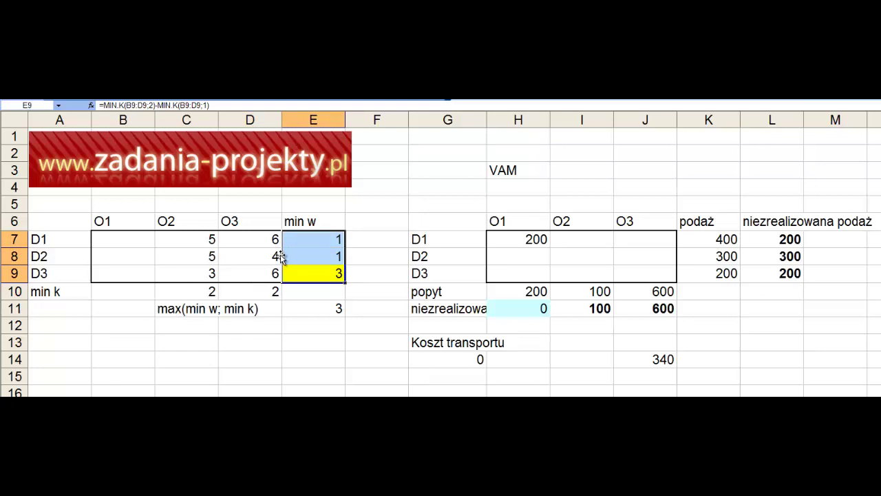
click(315, 274)
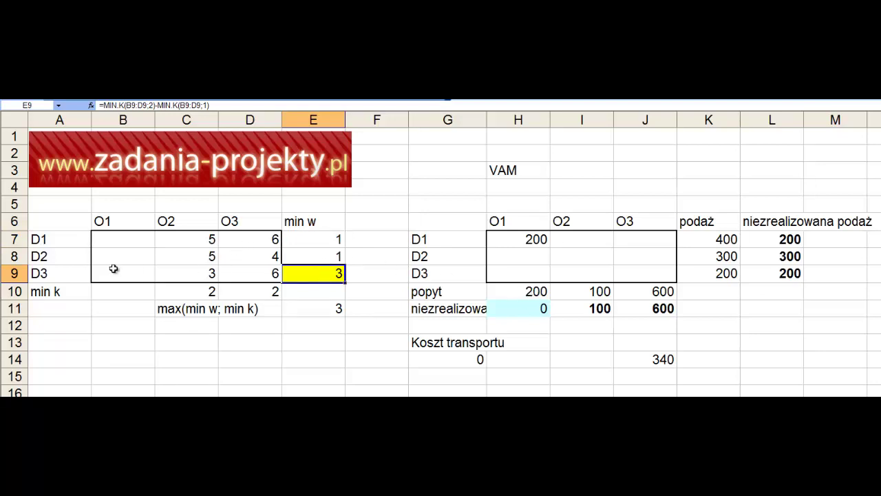
drag(96, 273, 278, 274)
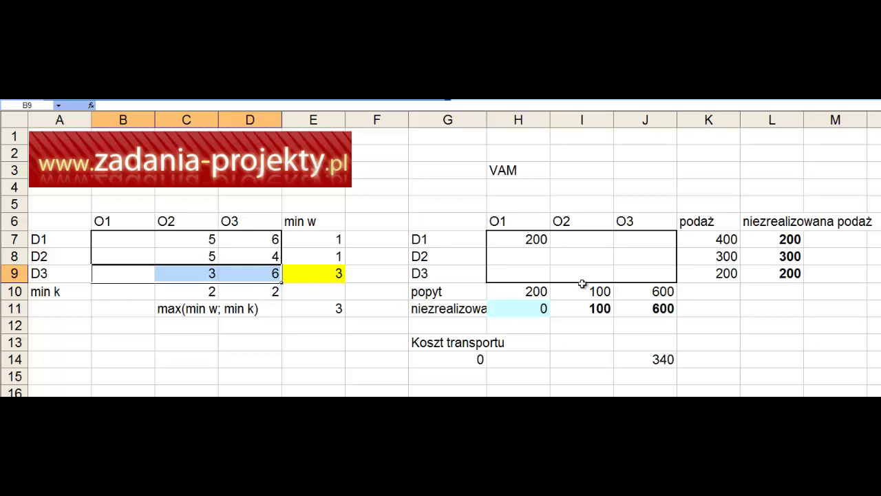
drag(520, 275, 651, 279)
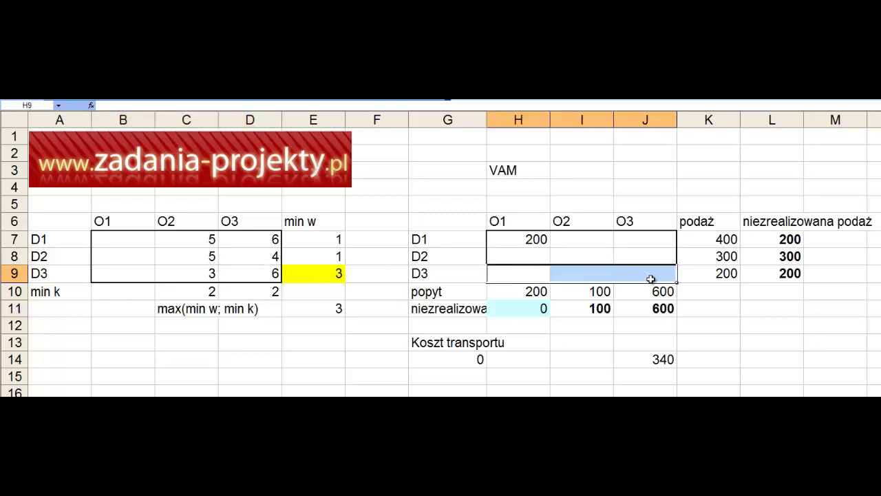
drag(588, 275, 646, 269)
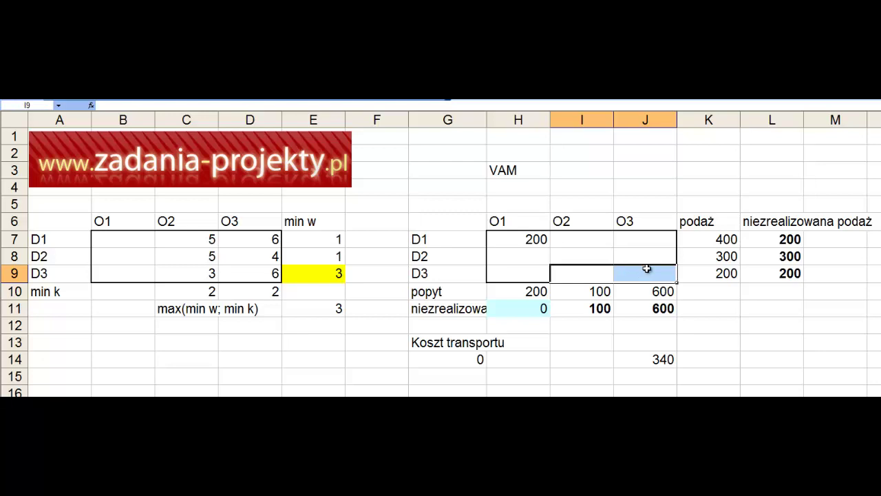
drag(193, 275, 248, 275)
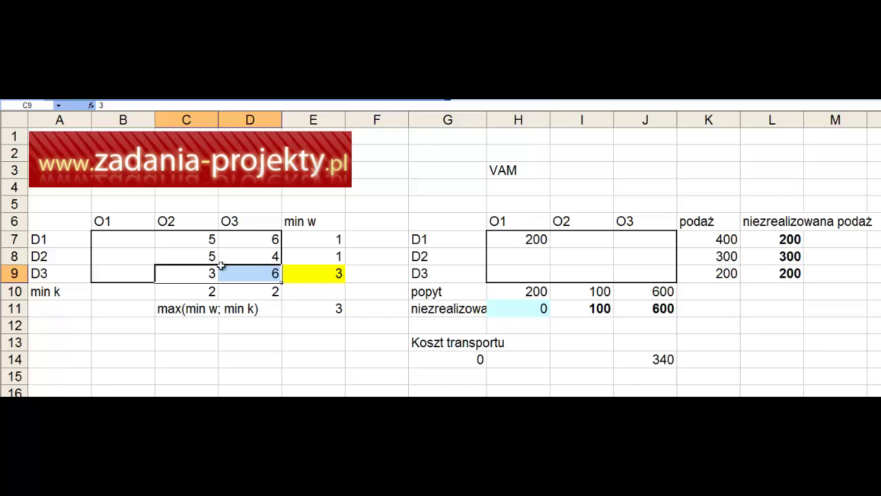
click(184, 274)
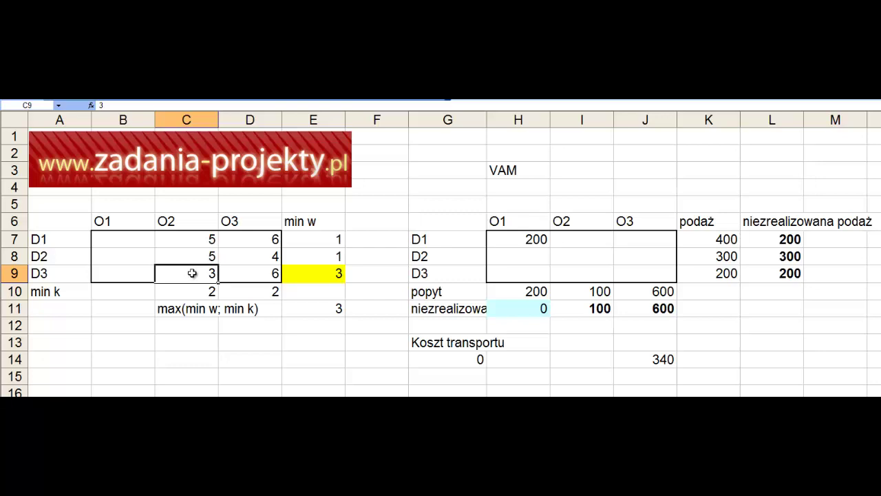
drag(192, 273, 248, 275)
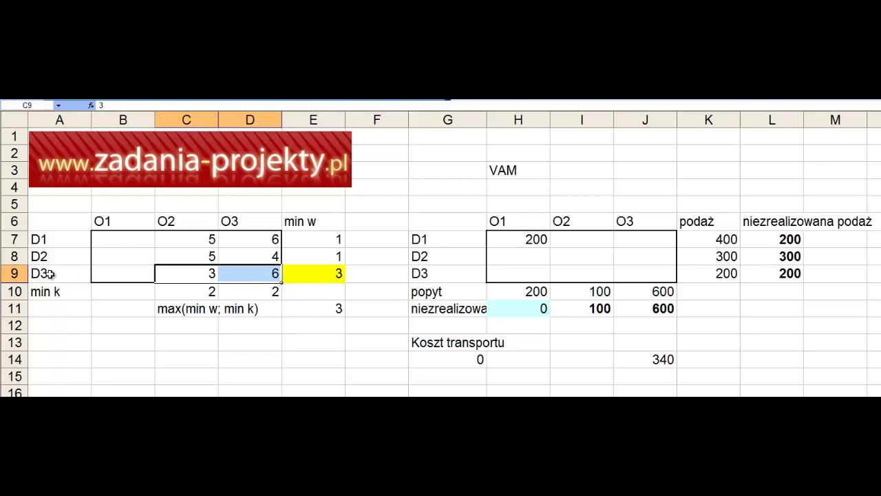
click(185, 273)
click(185, 219)
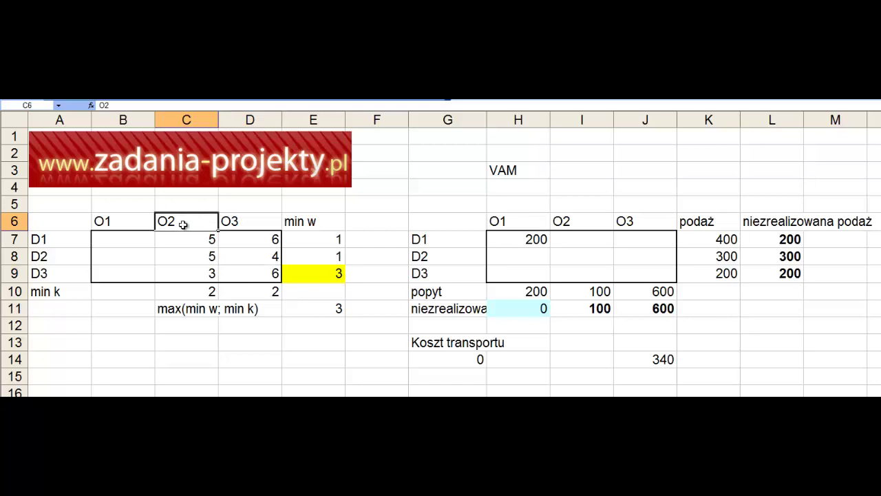
click(189, 279)
click(271, 275)
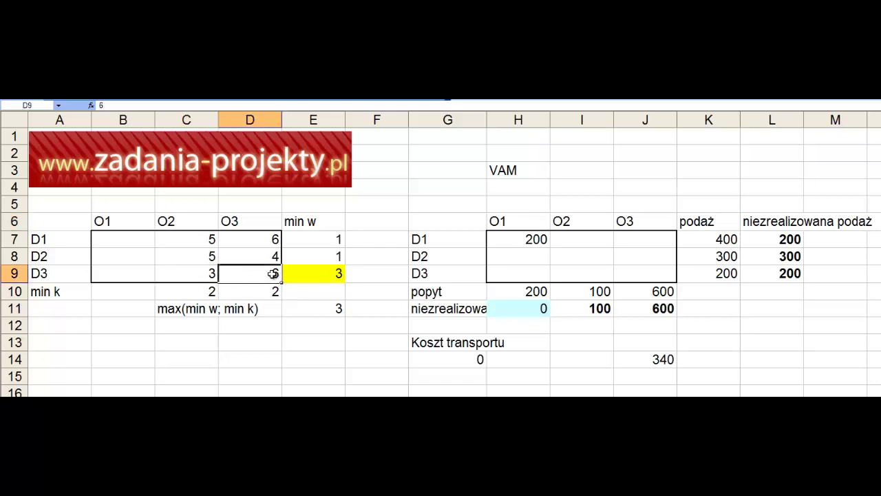
click(586, 276)
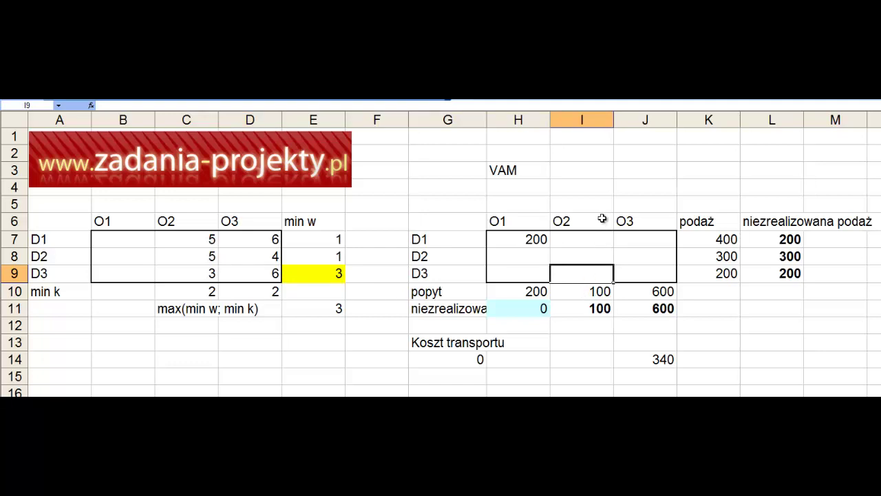
After checking O2's demand and D3's supply, enter 100 in I9 for D3–O2.
click(589, 289)
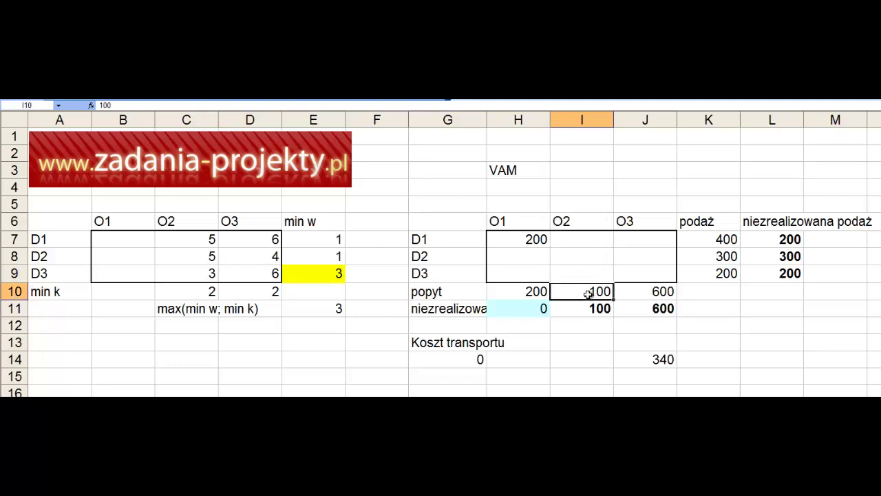
click(597, 279)
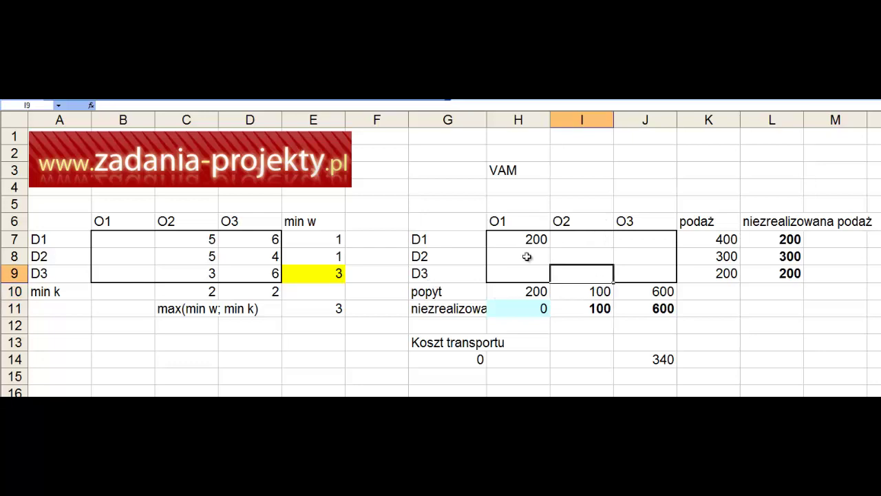
click(763, 279)
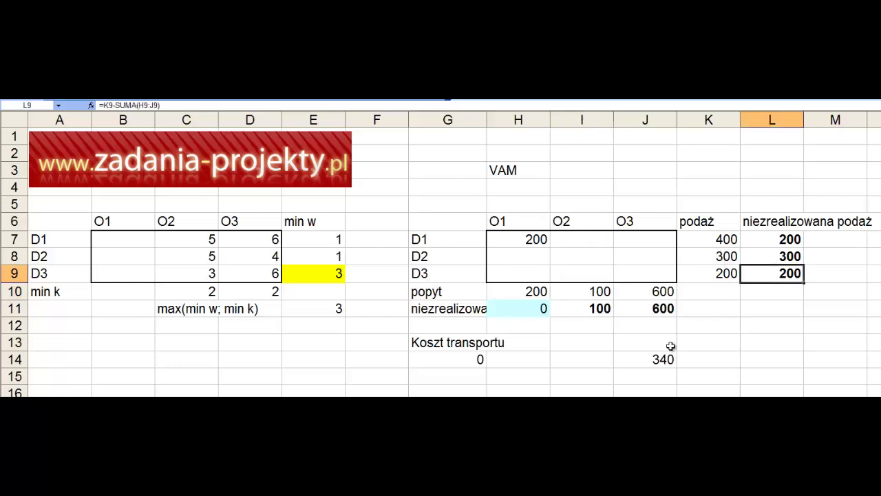
click(573, 272)
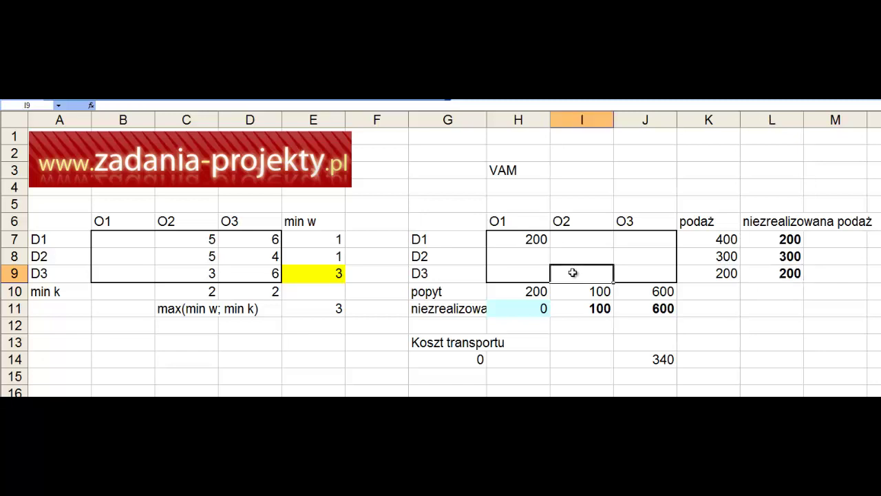
text(100)
key(Return)
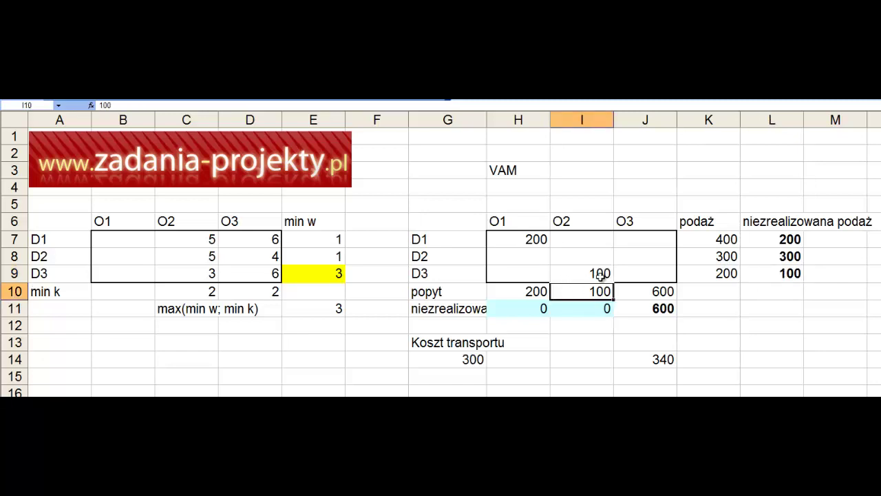
Verify O2's unmet demand is 0 and D3 has 100 left, then select O2's costs.
click(600, 278)
drag(593, 221, 599, 306)
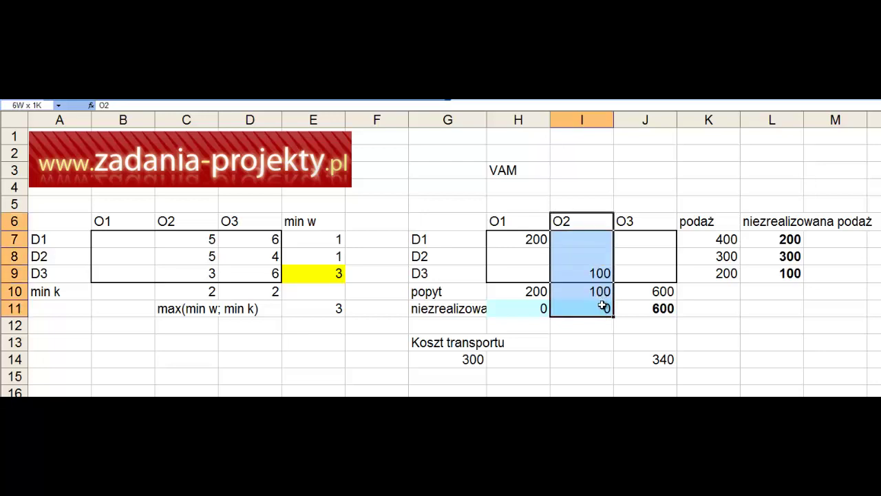
click(599, 306)
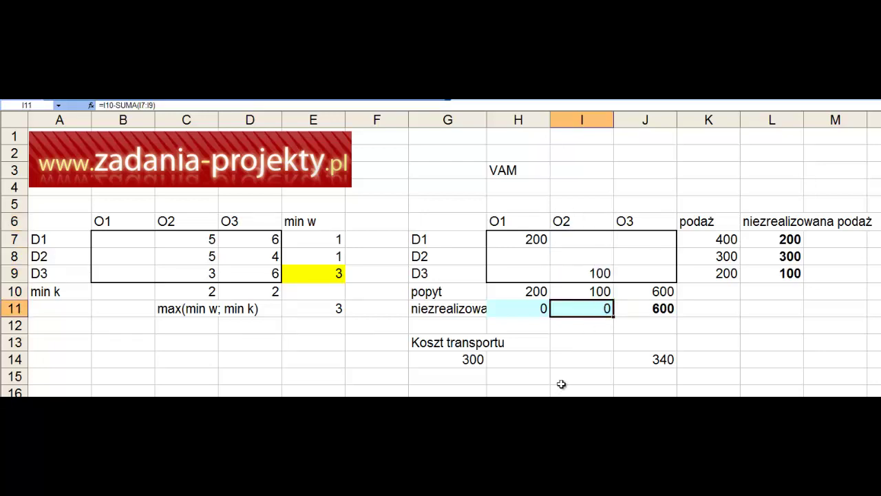
click(457, 271)
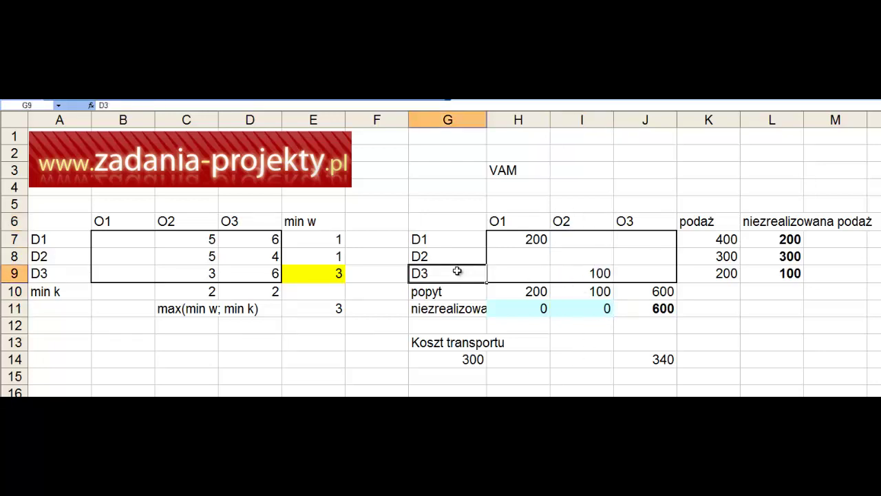
click(792, 275)
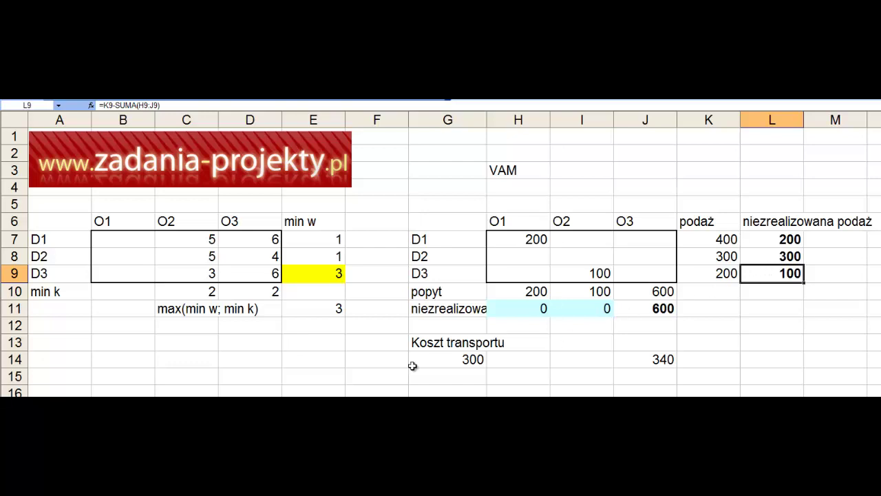
drag(189, 238, 185, 287)
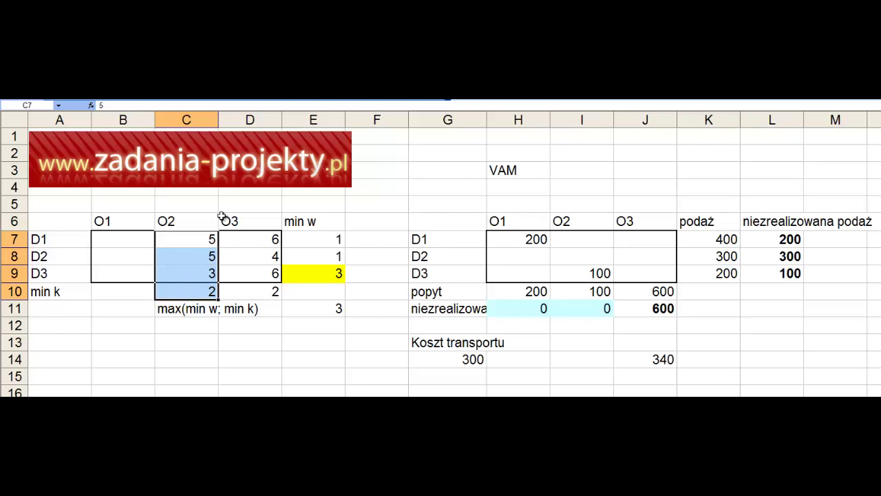
key(Delete)
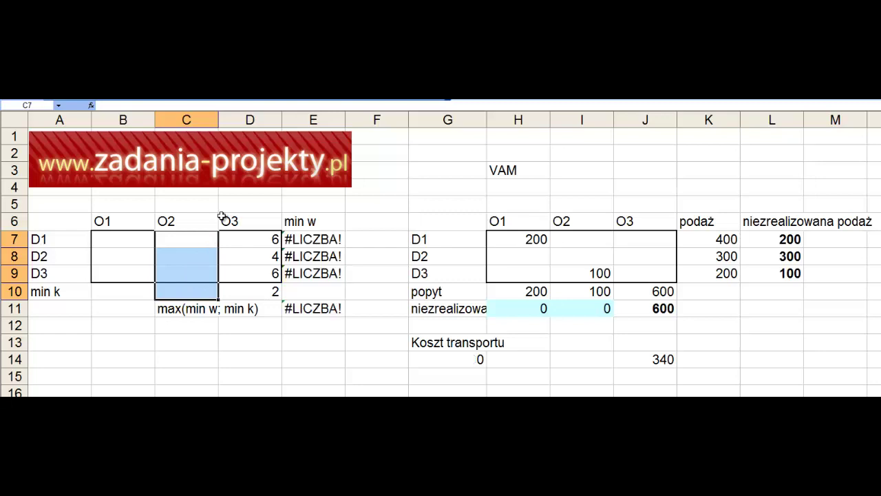
drag(301, 287, 300, 308)
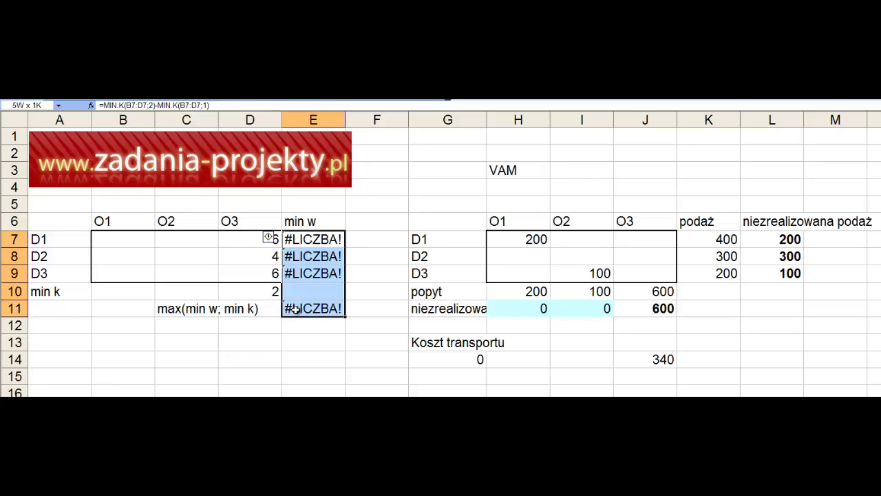
key(Delete)
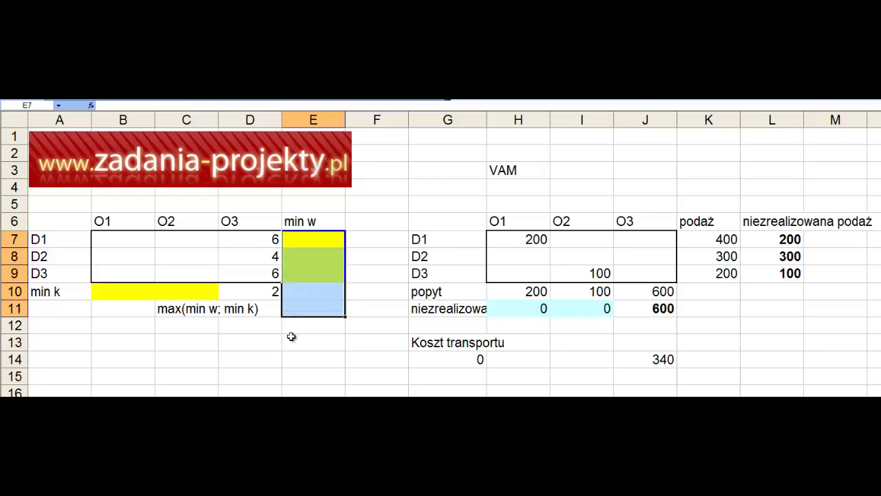
click(334, 240)
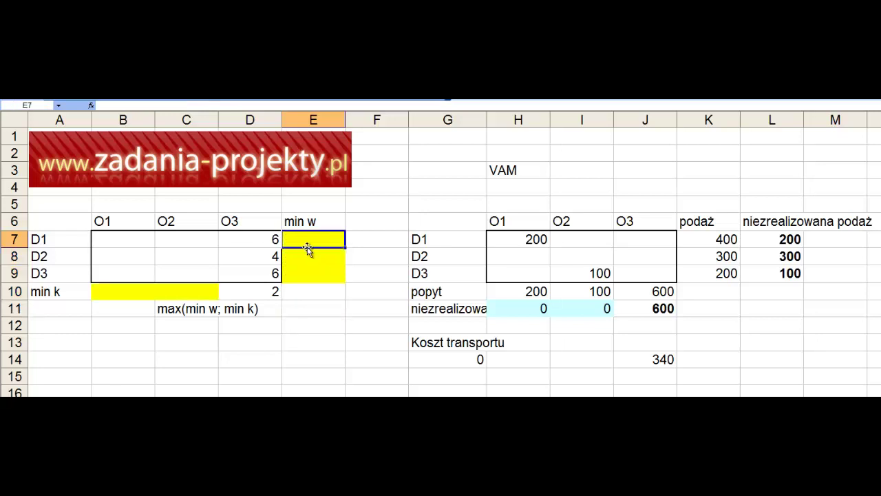
click(261, 235)
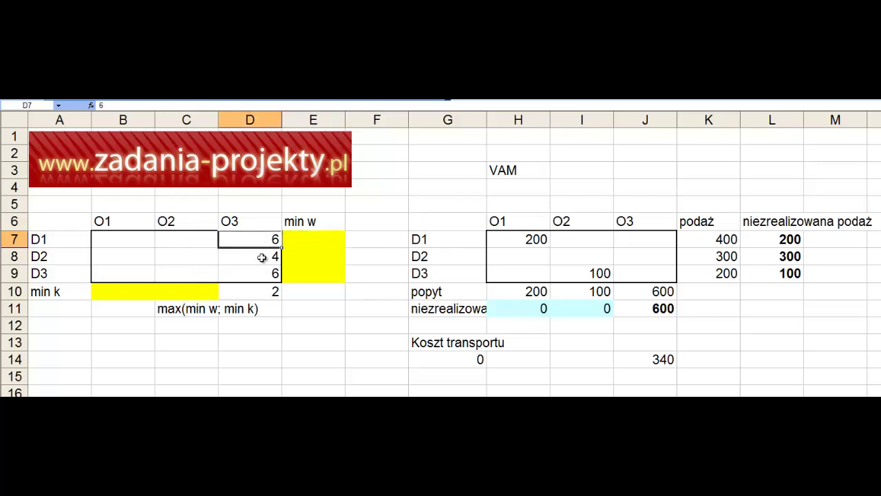
click(260, 258)
click(259, 279)
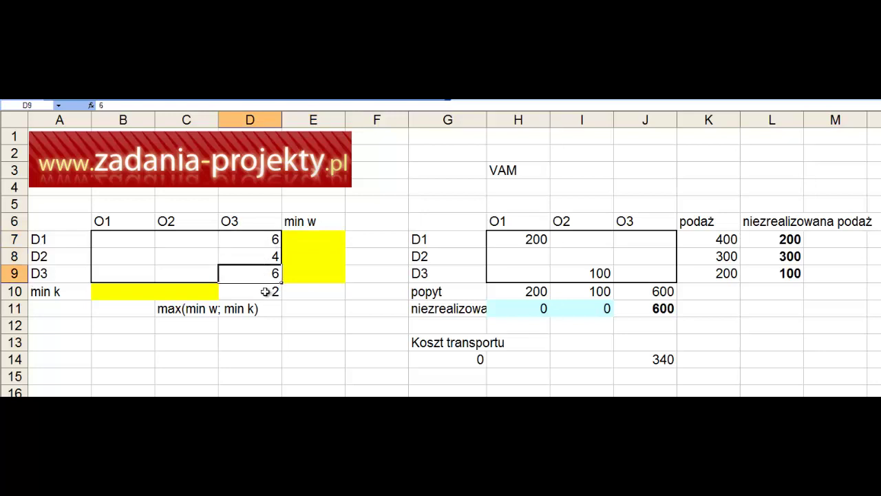
click(272, 239)
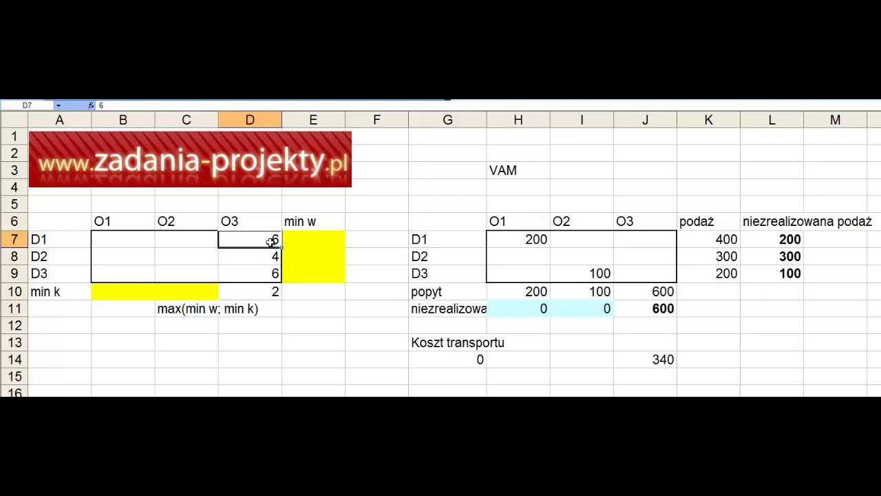
drag(144, 239, 235, 246)
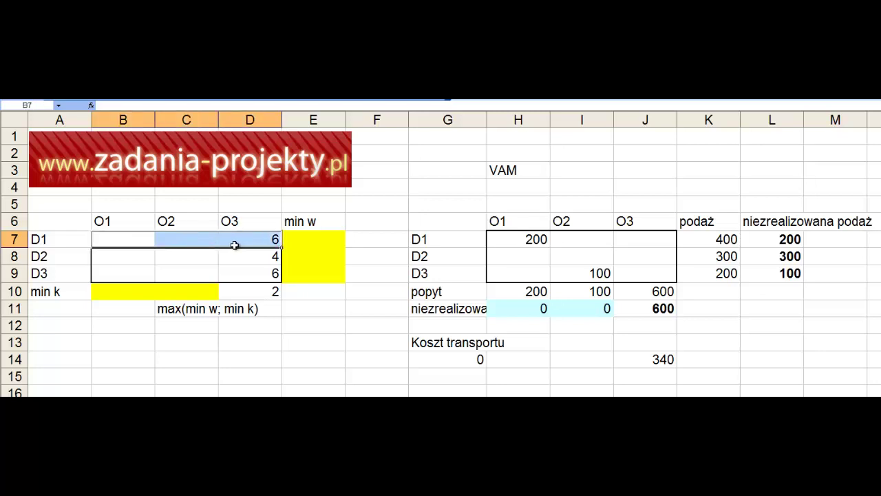
Enter 0 as D1's min w penalty in E7 and review D2's row of costs.
click(315, 241)
text(0)
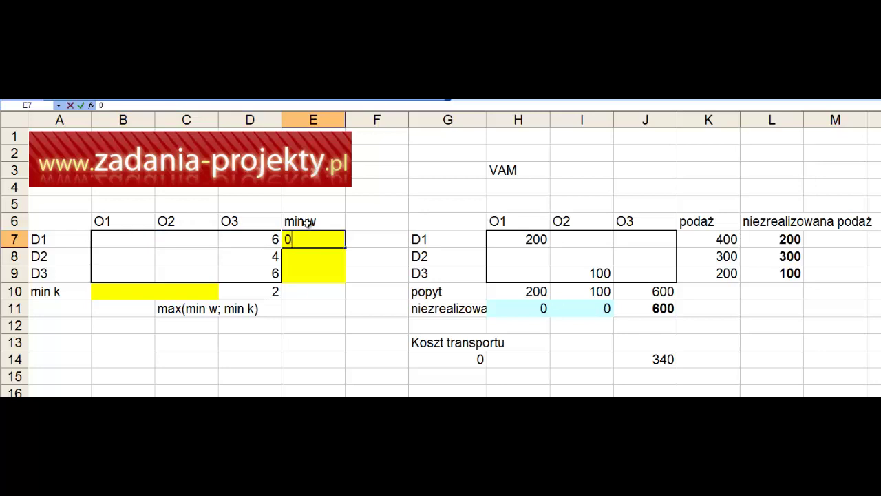
drag(301, 260, 303, 276)
click(266, 257)
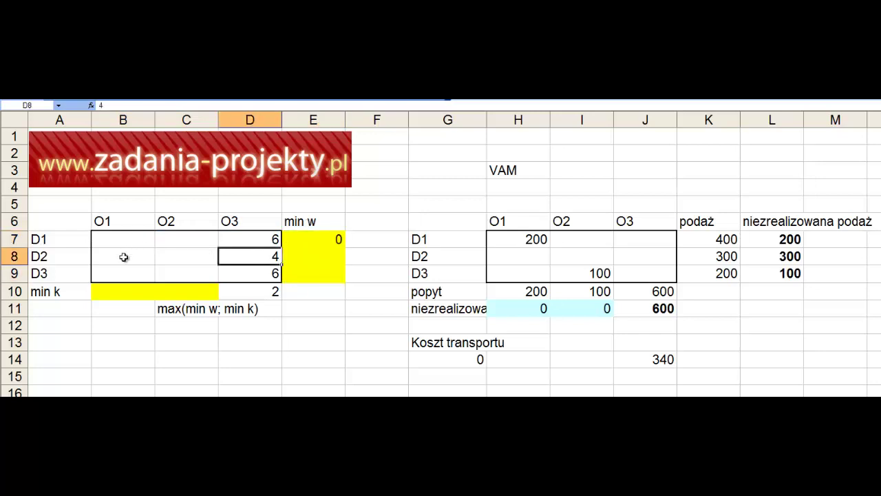
drag(124, 256, 266, 260)
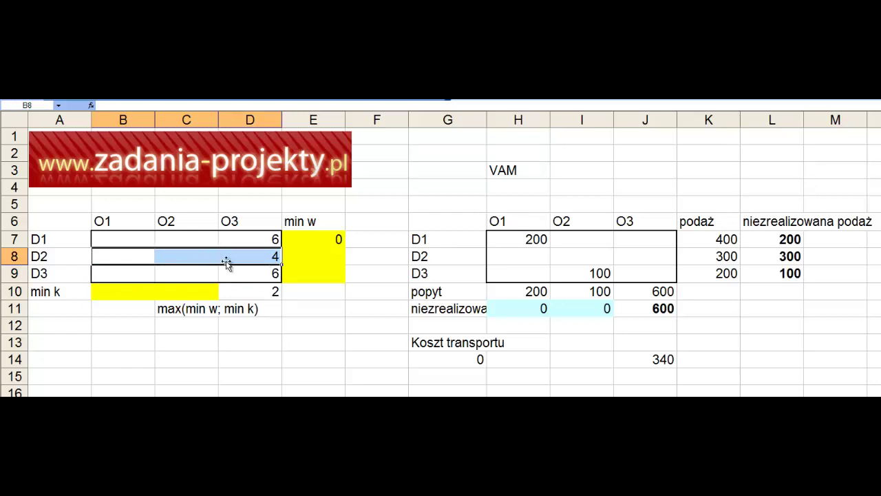
click(261, 259)
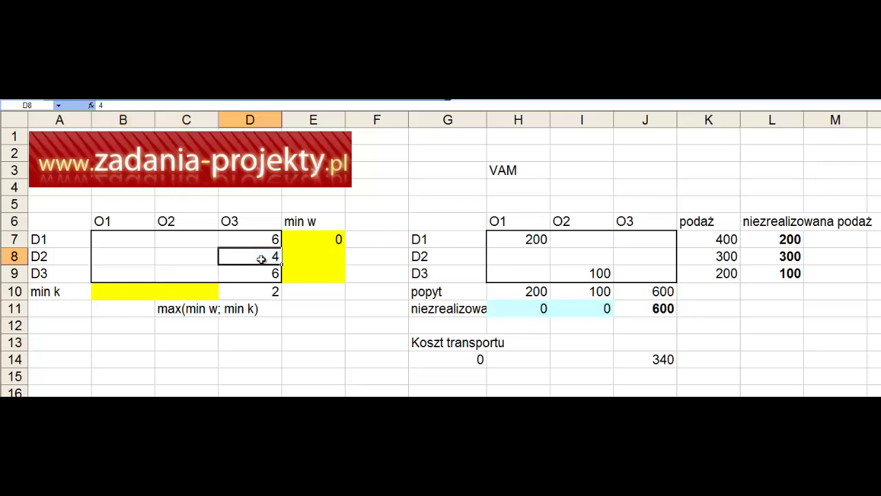
Enter 0 penalties for D2 and D3 in E8 and E9, then check O3's MIN.K formula.
click(291, 258)
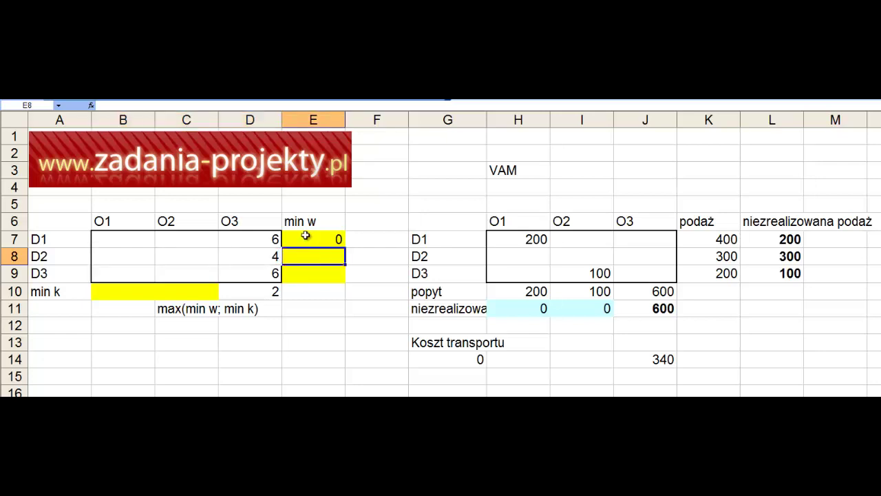
text(0)
key(Return)
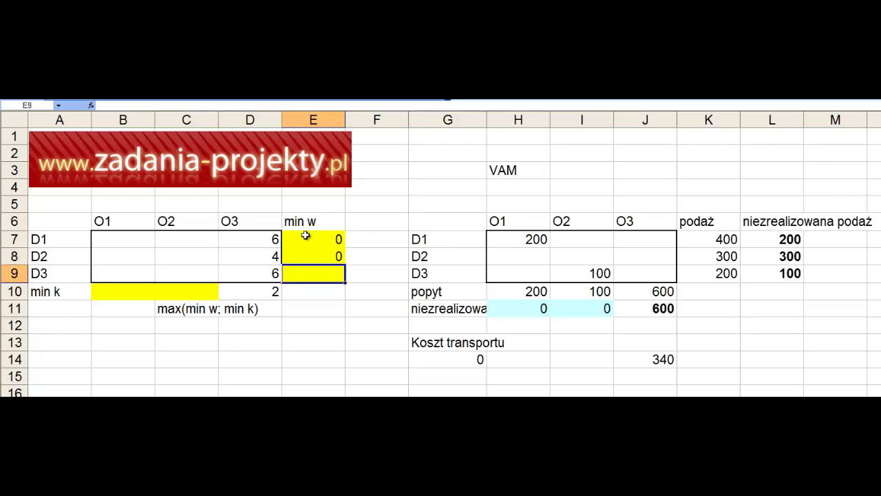
drag(110, 274, 268, 276)
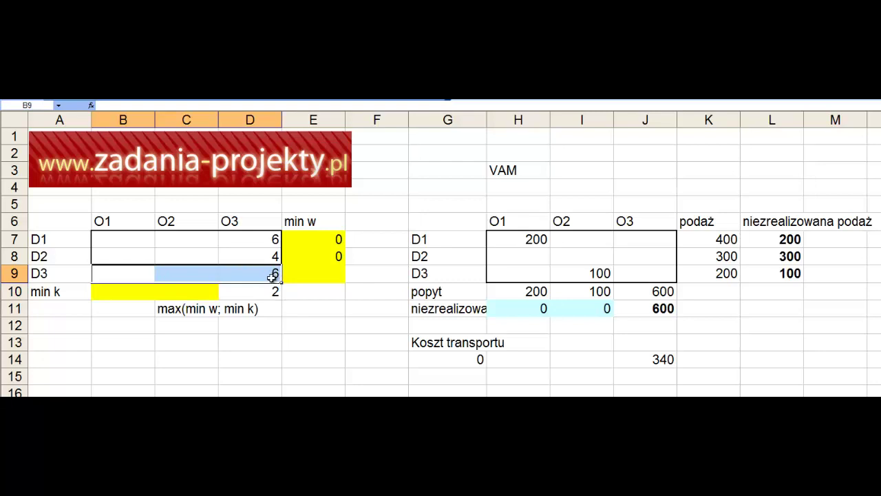
click(310, 273)
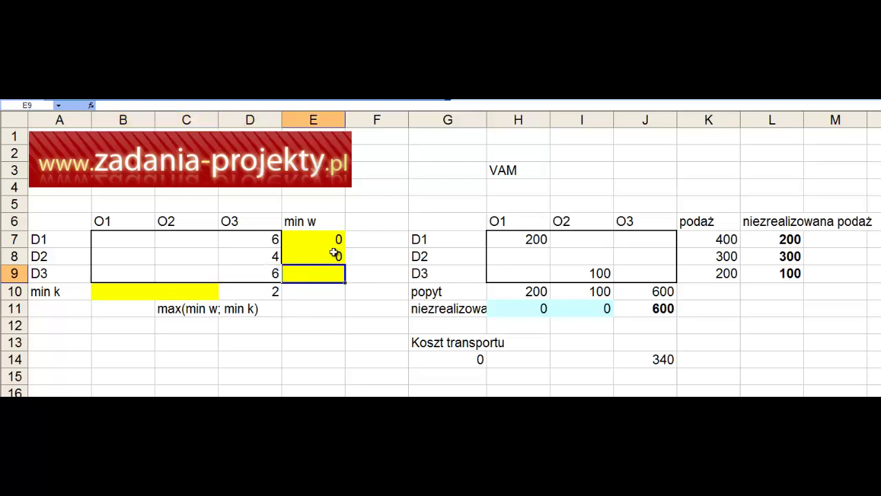
text(0)
key(Return)
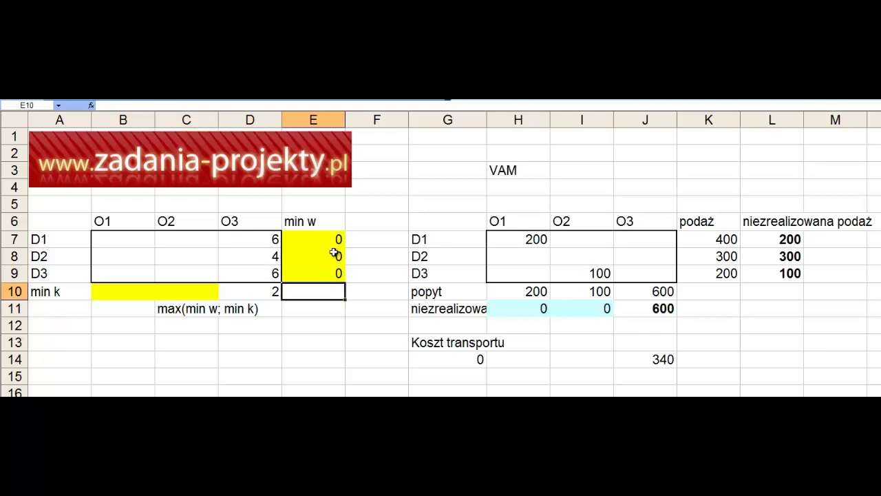
click(274, 293)
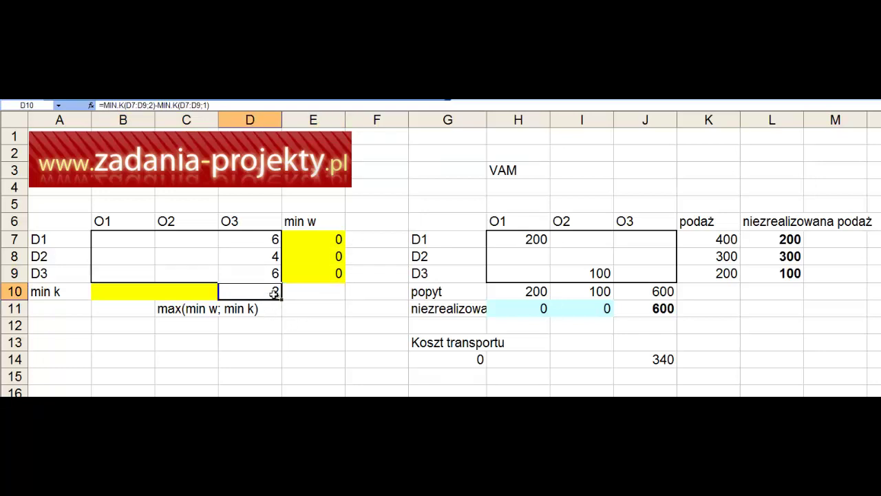
drag(250, 238, 247, 269)
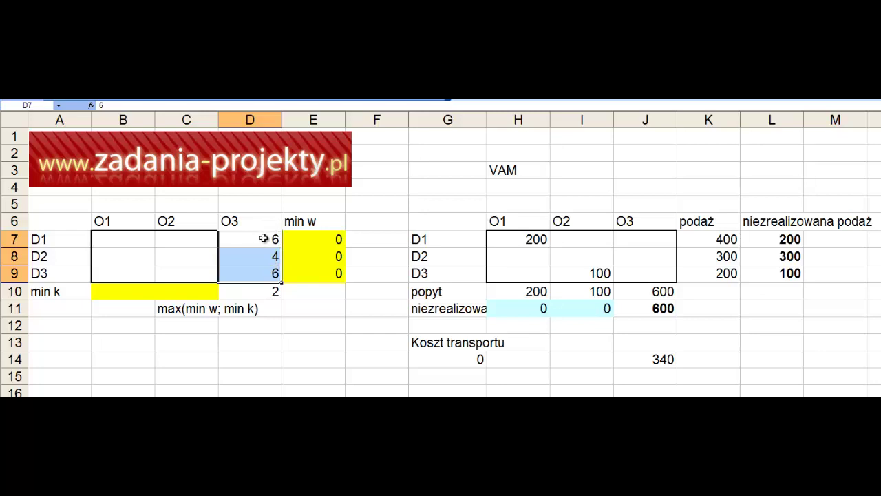
drag(264, 241, 271, 275)
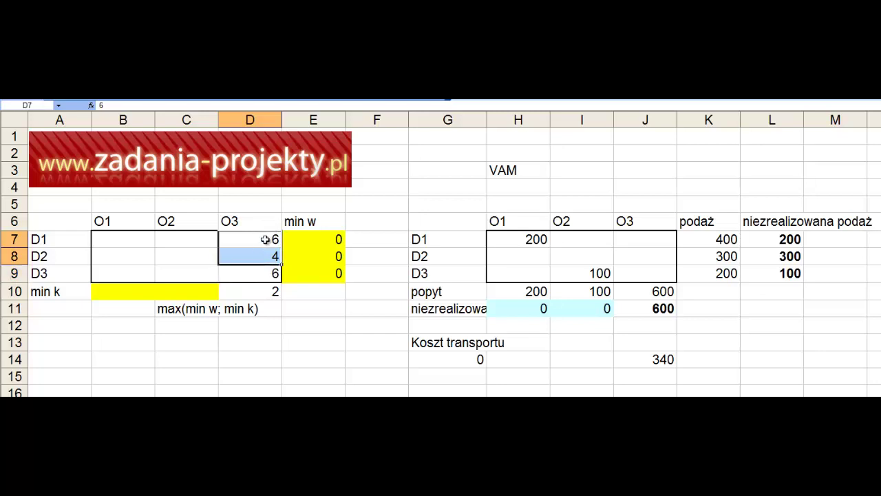
click(271, 257)
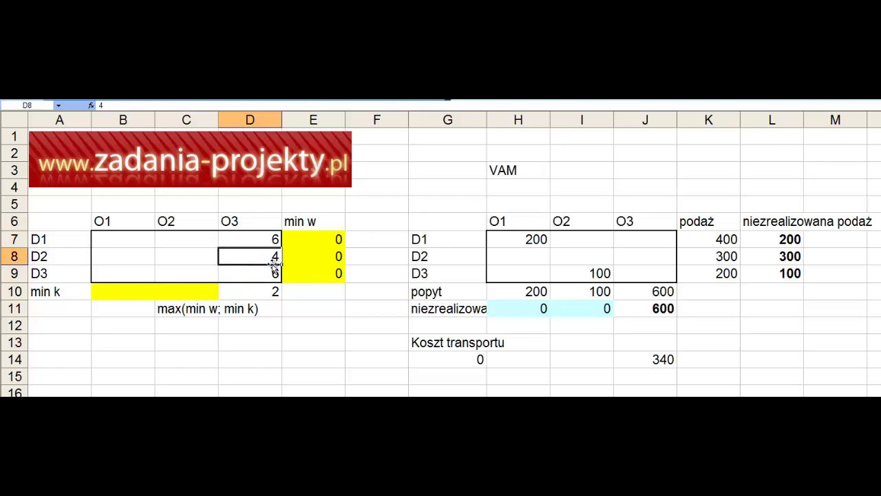
click(263, 273)
click(253, 295)
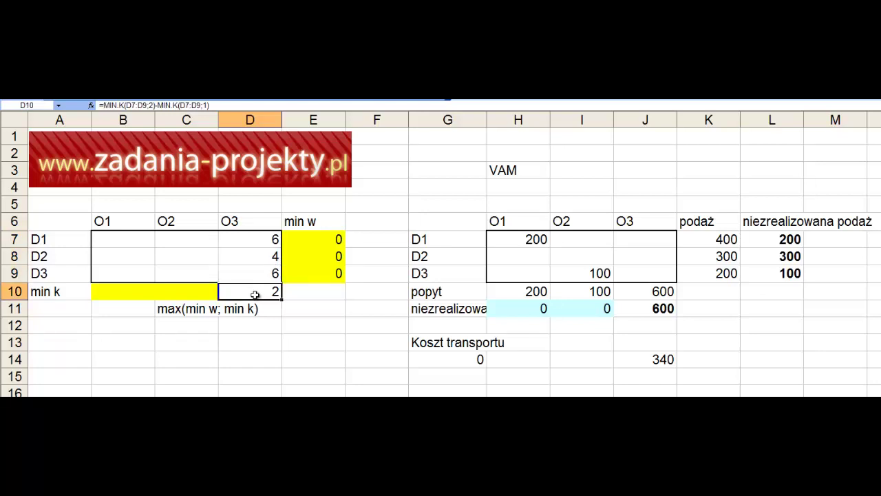
drag(262, 274, 259, 239)
click(252, 294)
drag(270, 276, 261, 241)
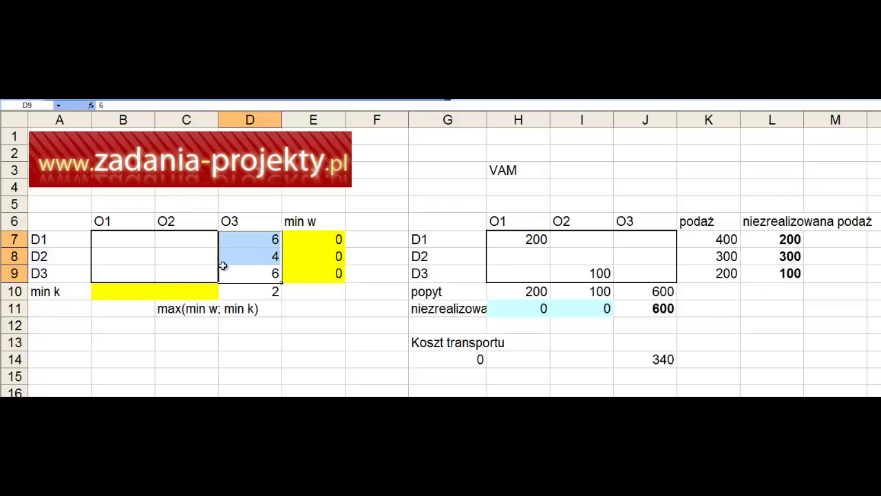
click(239, 255)
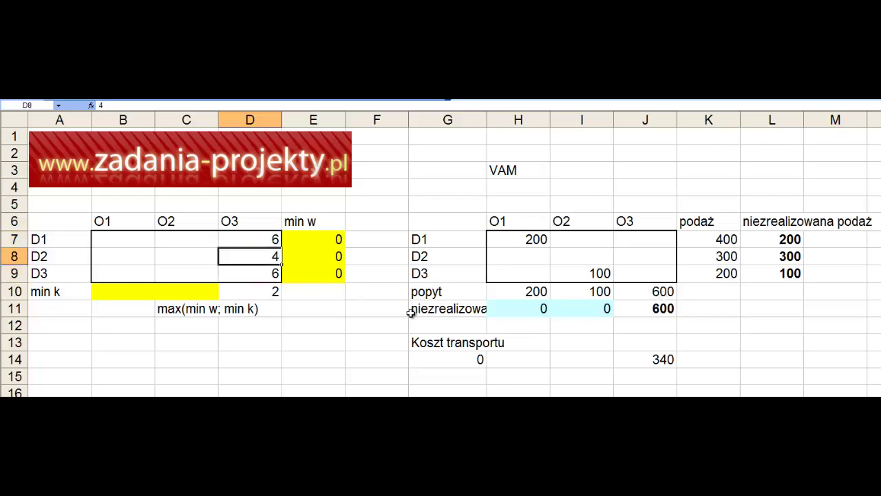
click(639, 257)
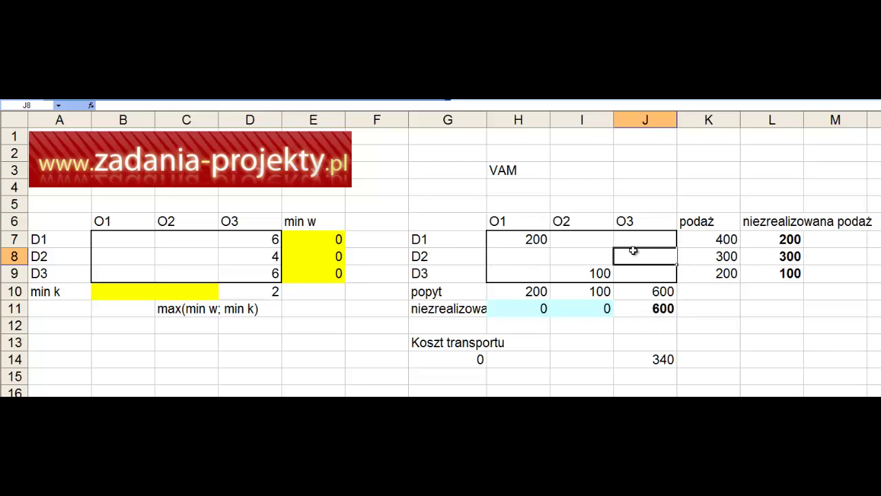
Enter 300 in J8 for D2–O3 and check O3's remaining demand formula in J11.
text(300)
key(Return)
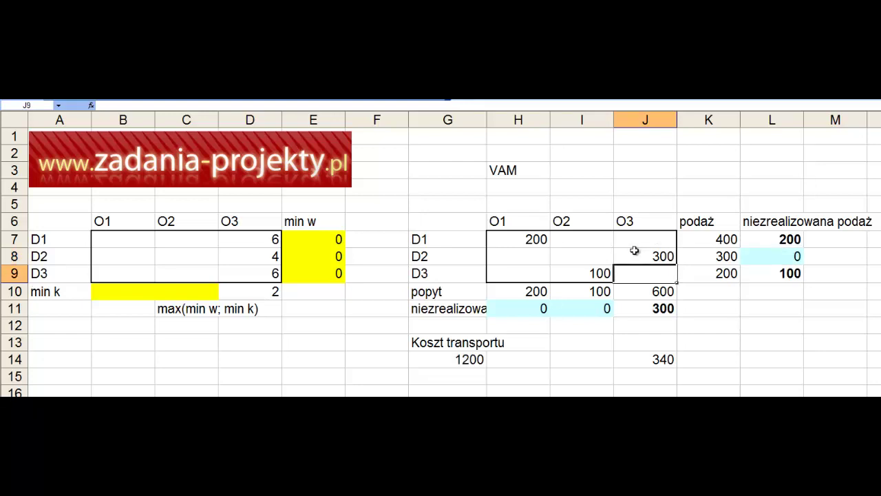
mouse_move(429, 254)
mouse_down()
mouse_move(703, 270)
mouse_move(766, 256)
mouse_up()
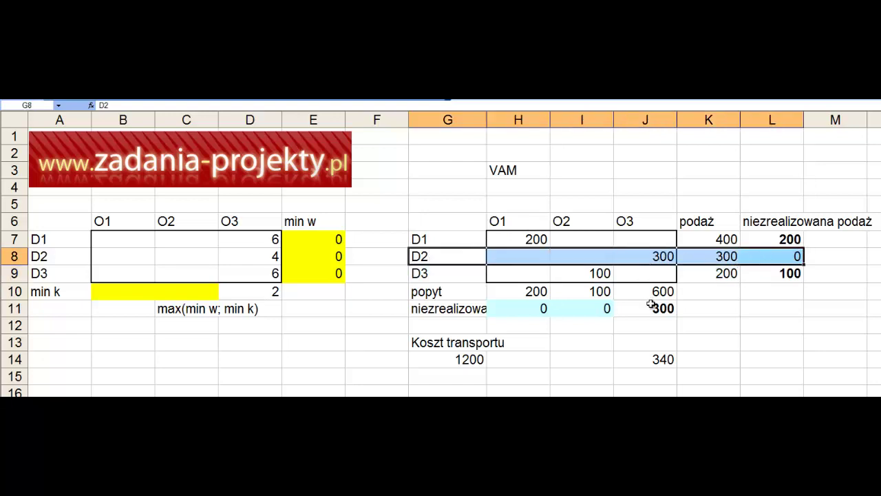
click(645, 217)
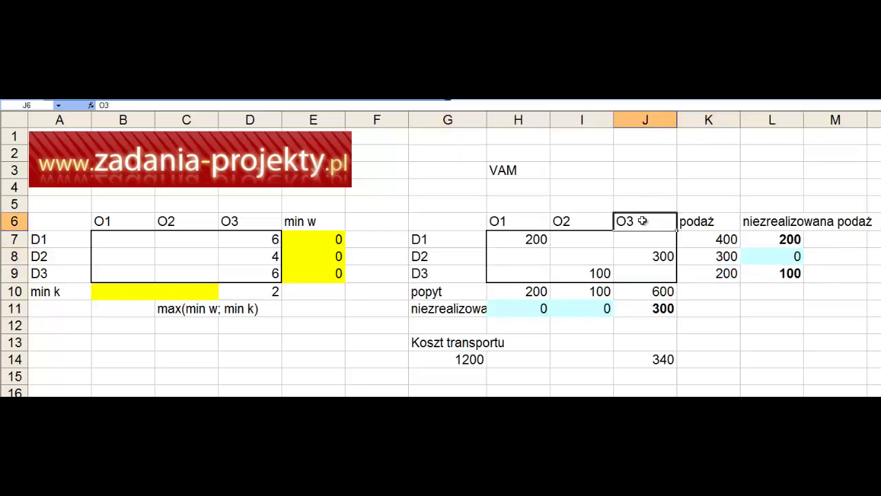
click(657, 311)
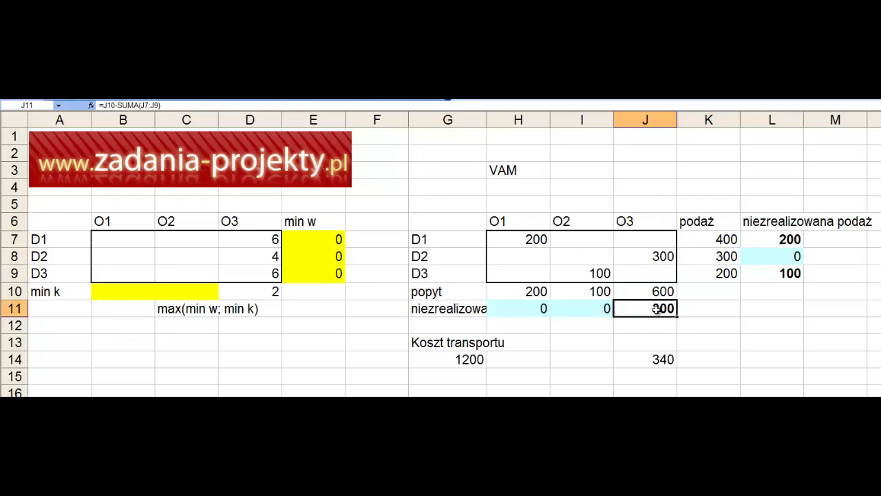
click(255, 259)
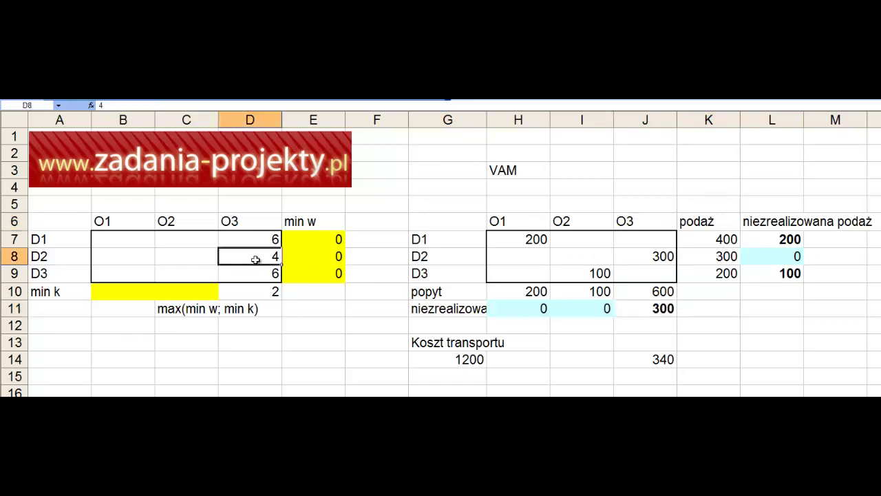
drag(255, 259, 311, 256)
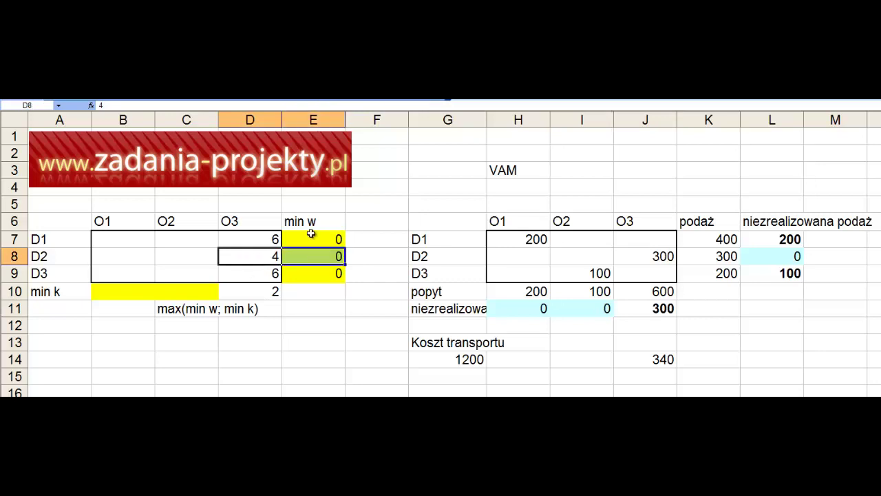
key(Delete)
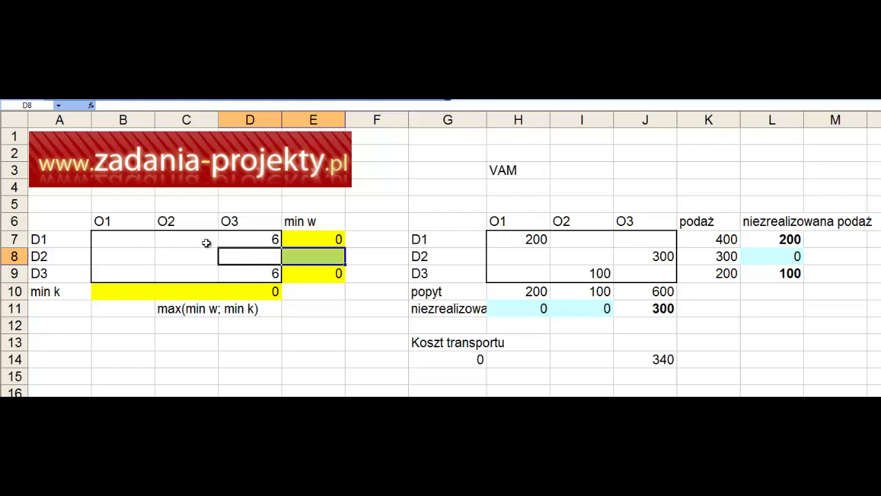
click(256, 259)
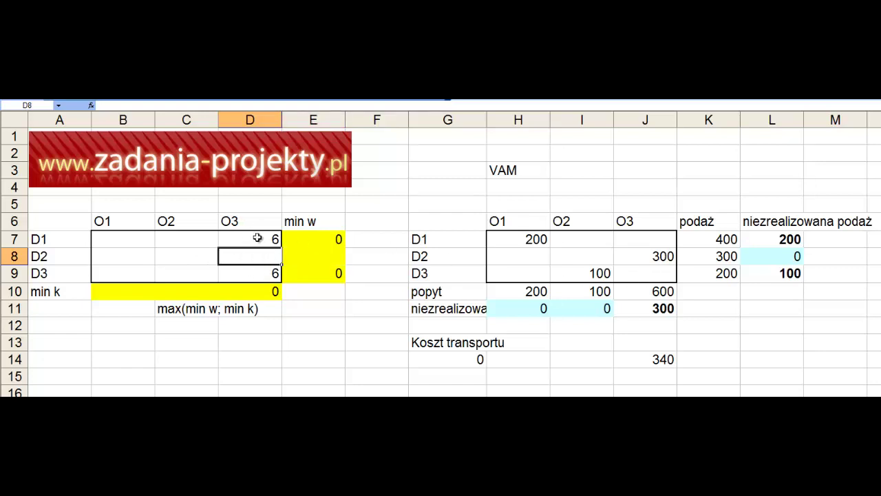
click(502, 164)
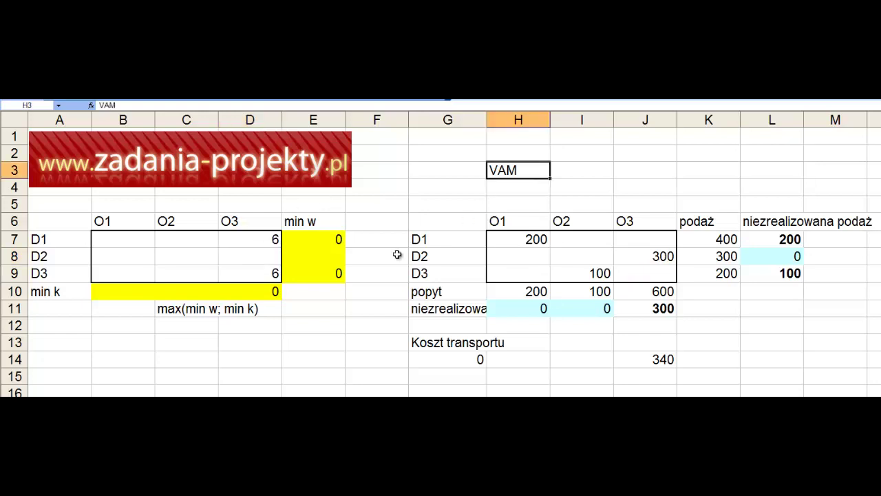
click(250, 239)
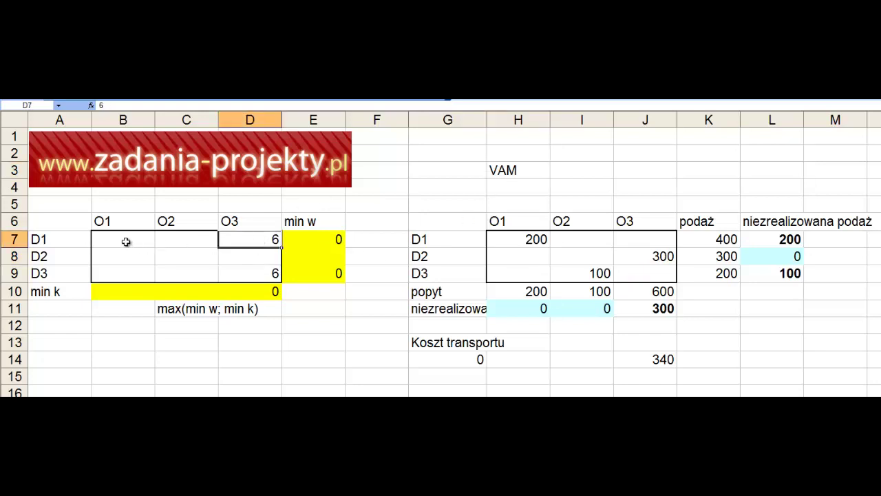
drag(125, 241, 259, 239)
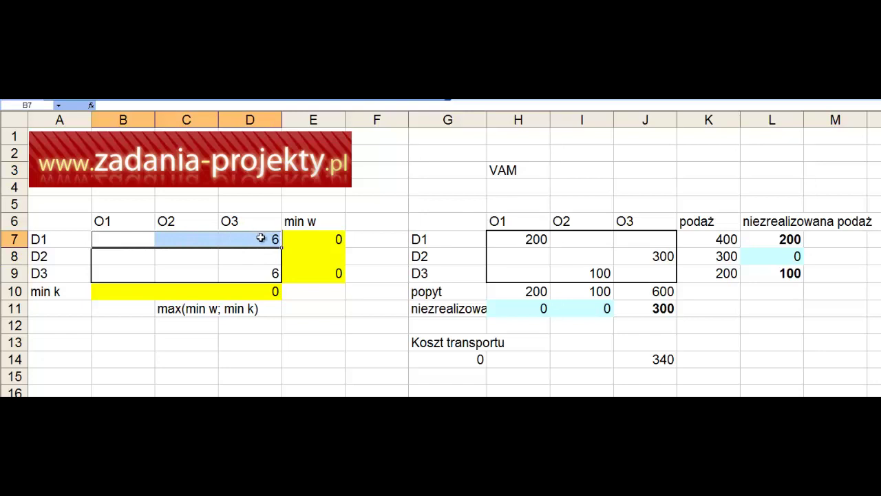
click(311, 239)
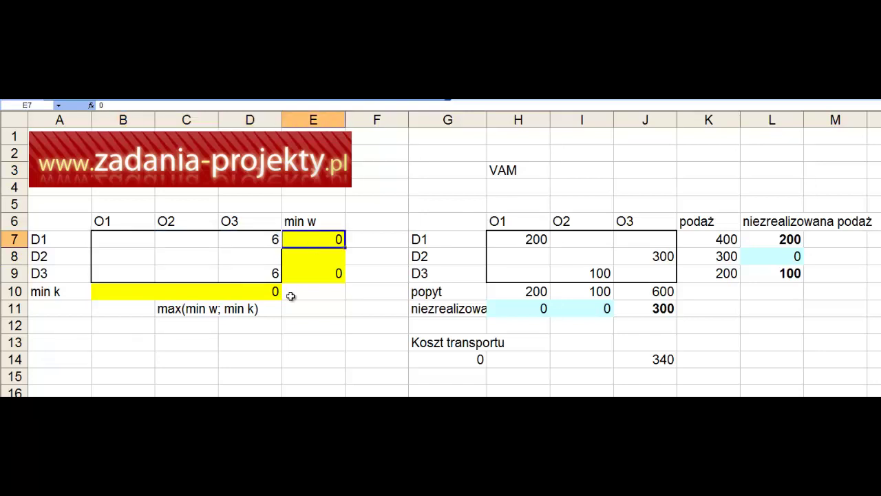
click(150, 271)
drag(150, 271, 258, 274)
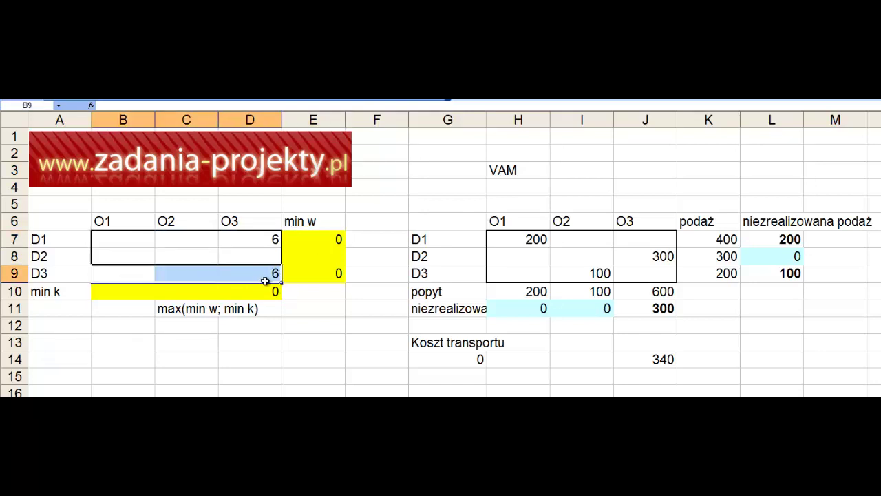
click(273, 274)
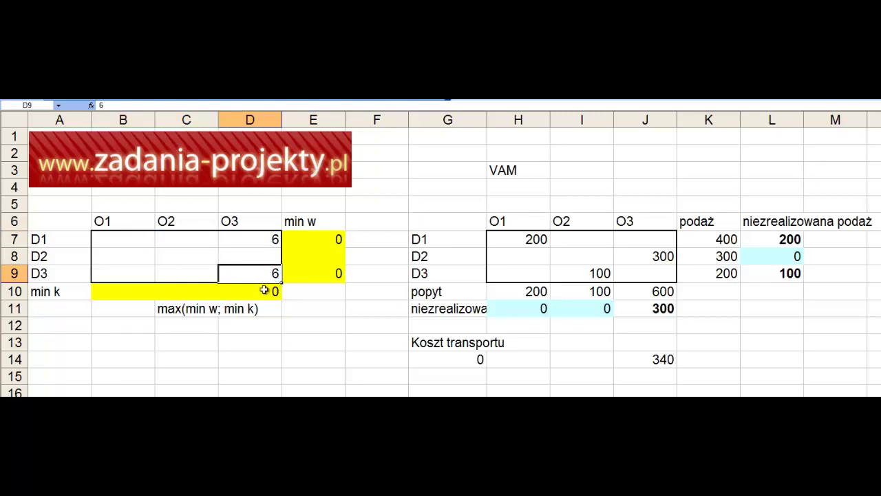
click(318, 272)
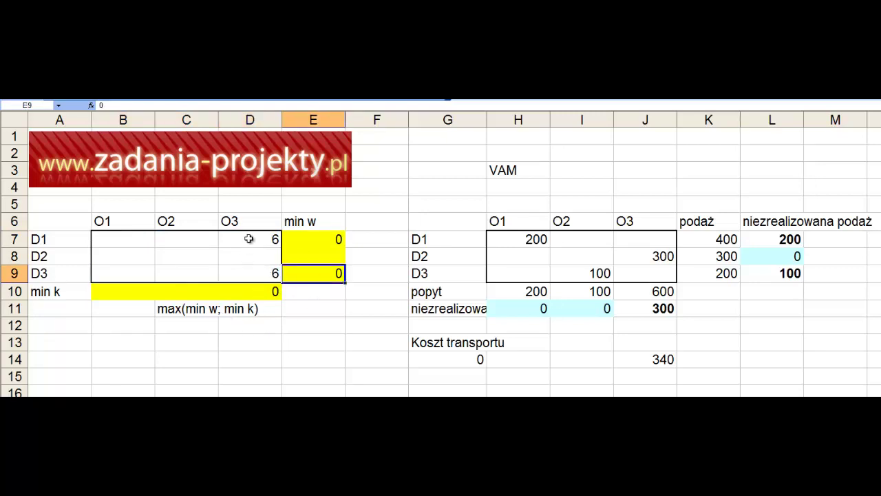
drag(252, 240, 252, 276)
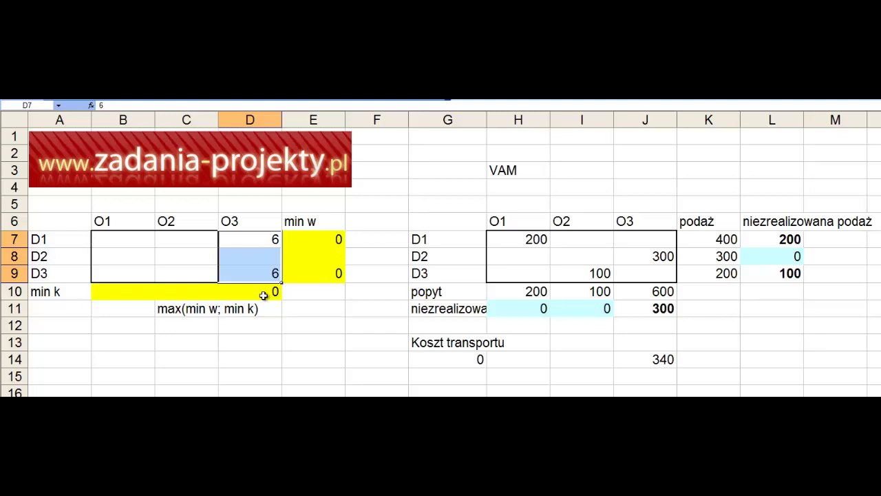
click(264, 295)
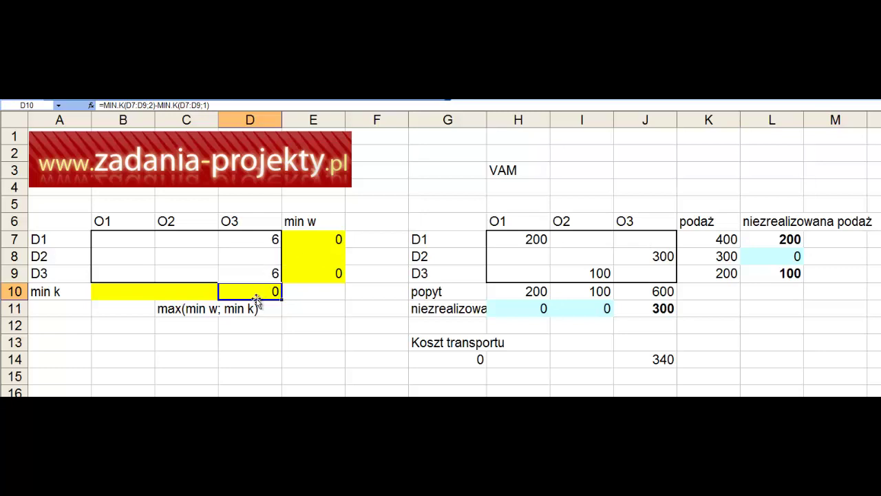
mouse_move(256, 297)
mouse_down()
mouse_move(252, 237)
mouse_move(96, 239)
mouse_up()
drag(307, 273, 141, 274)
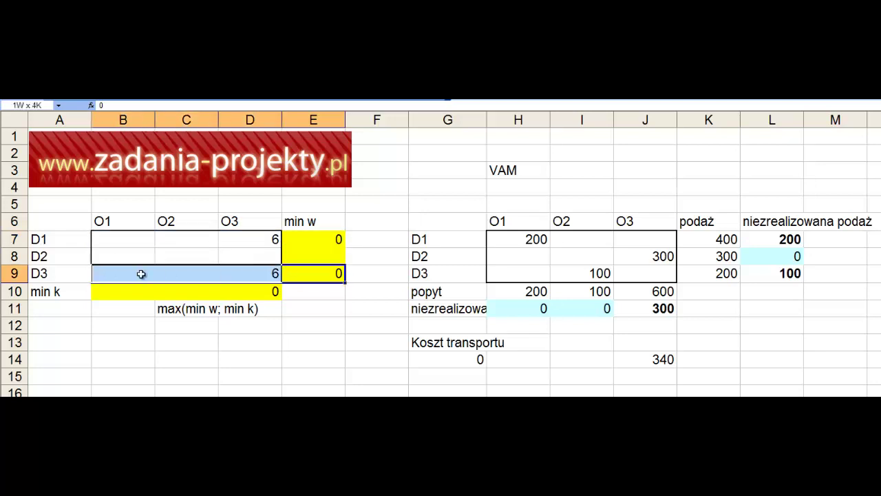
click(256, 274)
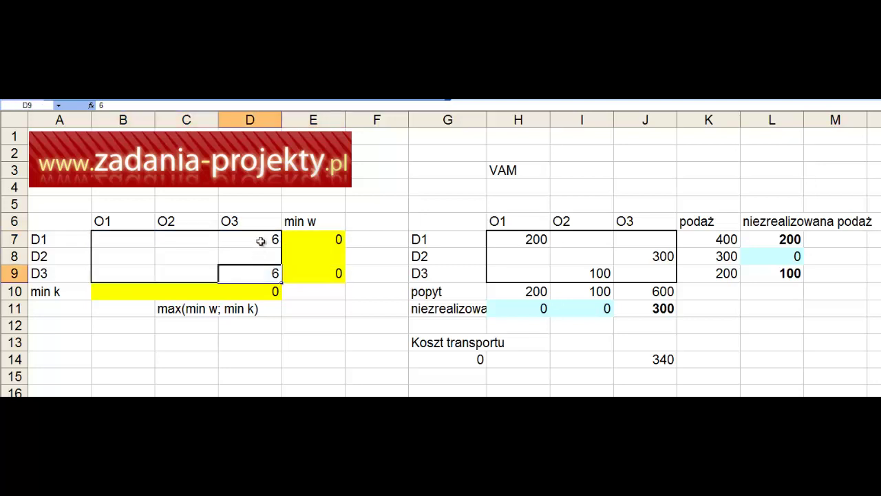
click(254, 242)
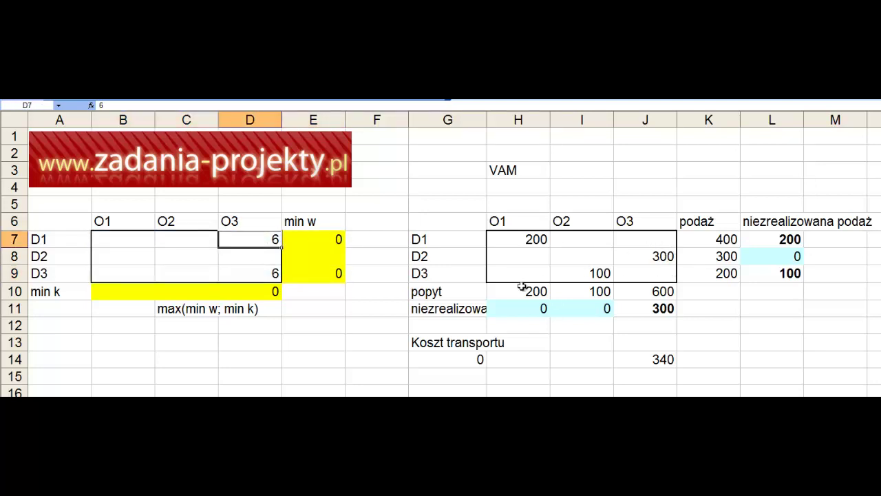
Allocate 100 units from D3 to O3 in J9 and check O3's remaining demand.
click(654, 242)
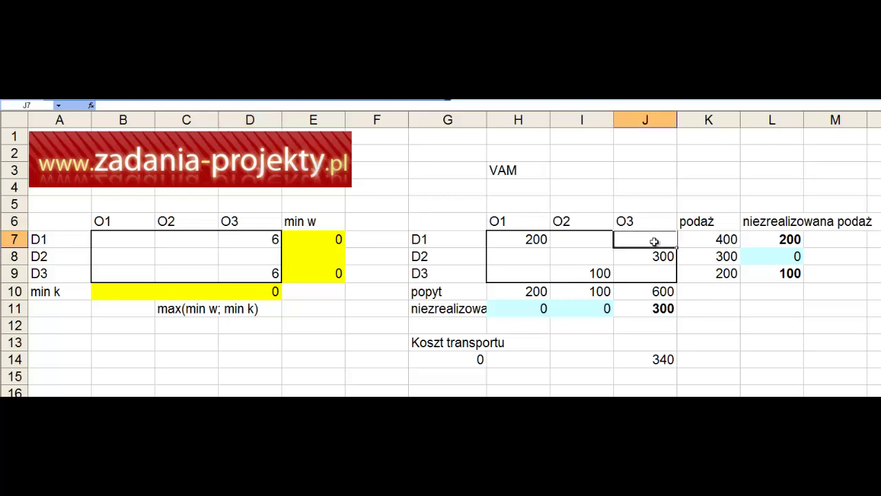
click(642, 271)
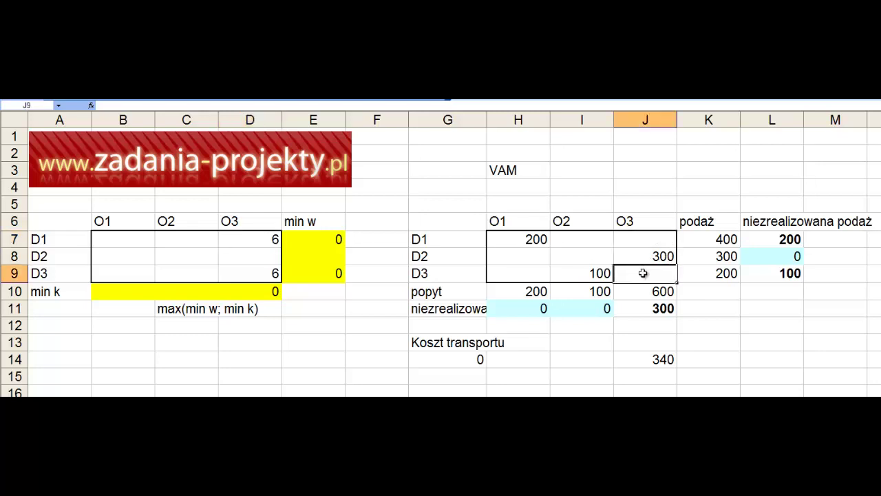
text(00)
key(BackSpace)
key(BackSpace)
text(100)
key(Return)
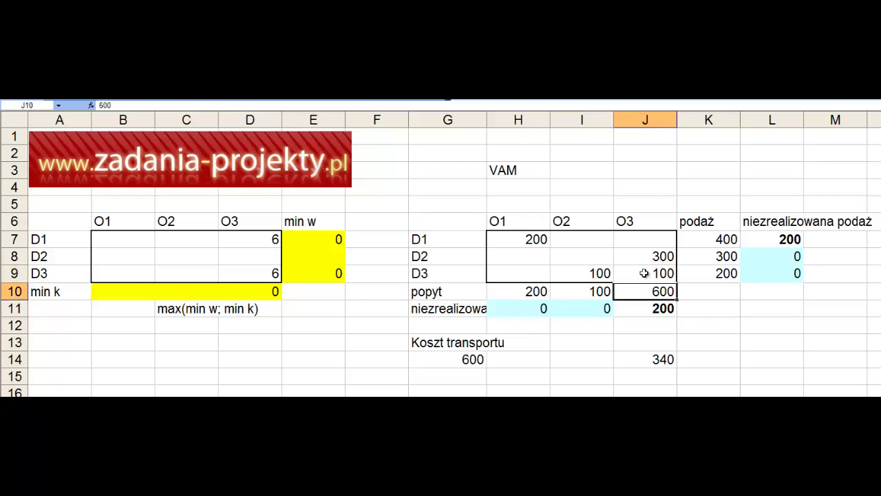
drag(430, 273, 771, 285)
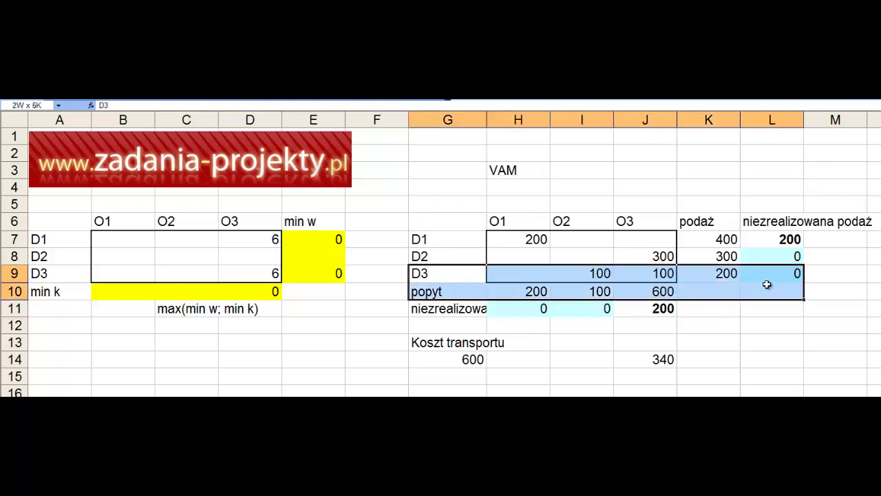
click(664, 312)
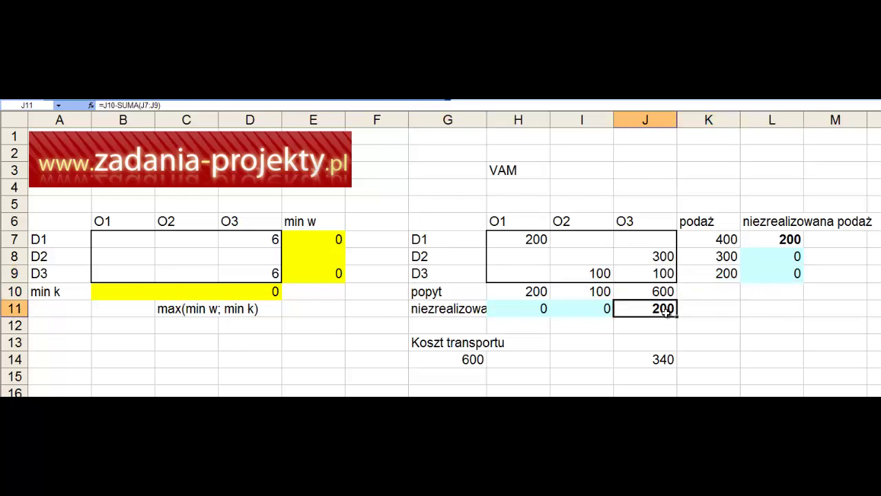
Confirm D1's 200 supply and O3's 200 demand, then allocate 200 in J7 for D1–O3.
click(638, 238)
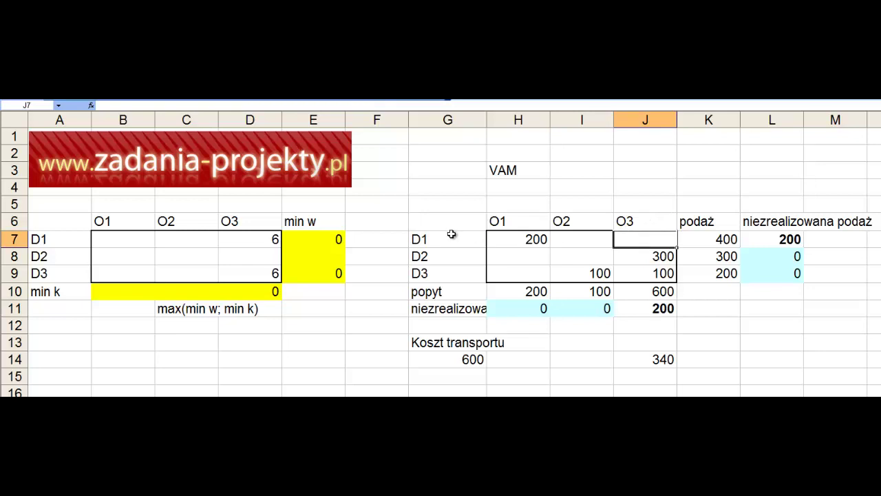
click(770, 243)
click(630, 222)
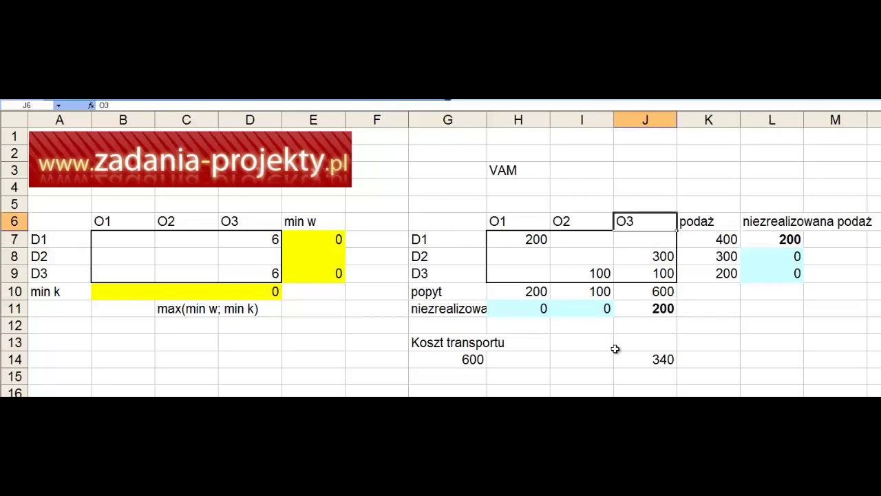
click(657, 306)
click(638, 239)
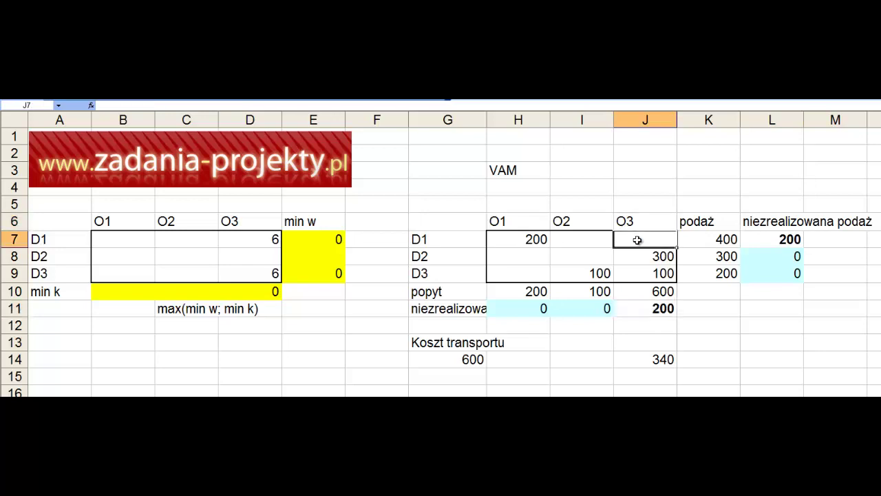
text(200)
key(Return)
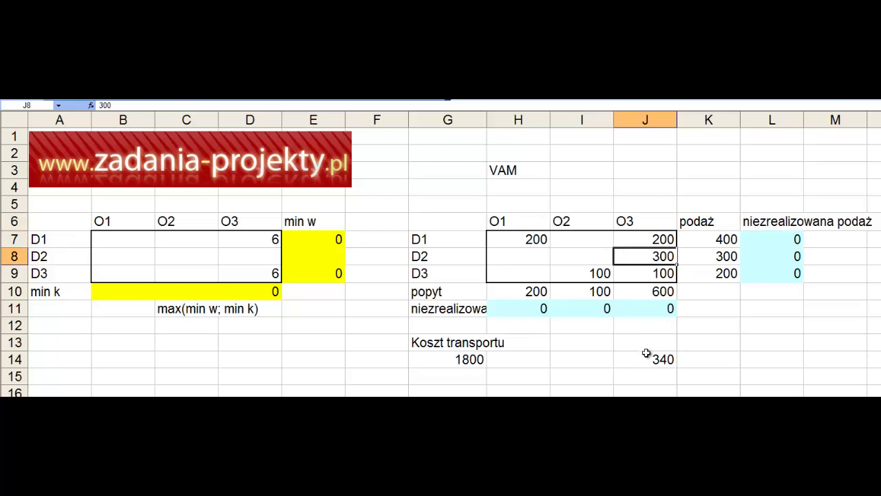
Clear the leftover O3 costs in D7:D9 and the erroring penalty in D10.
click(469, 359)
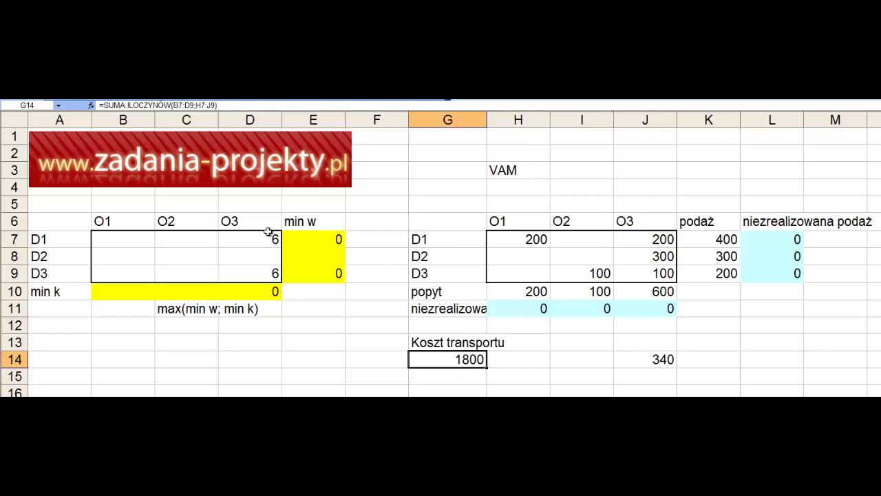
drag(270, 237, 263, 275)
key(Delete)
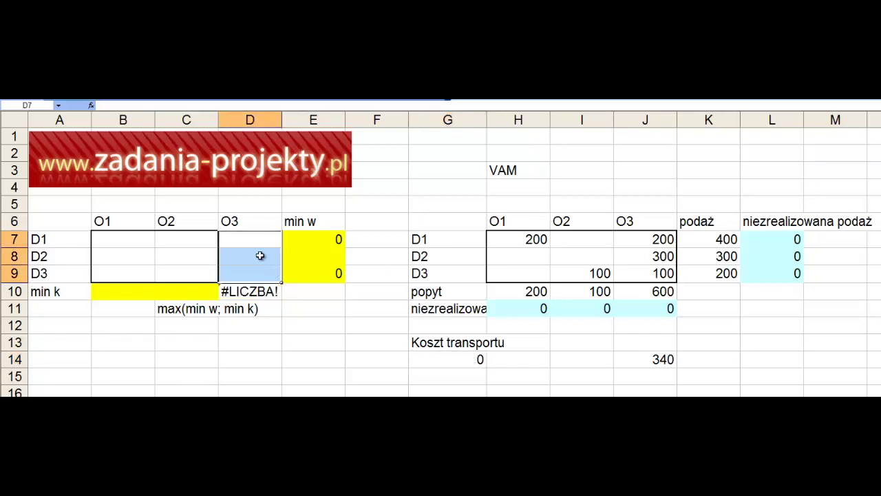
click(263, 294)
key(Delete)
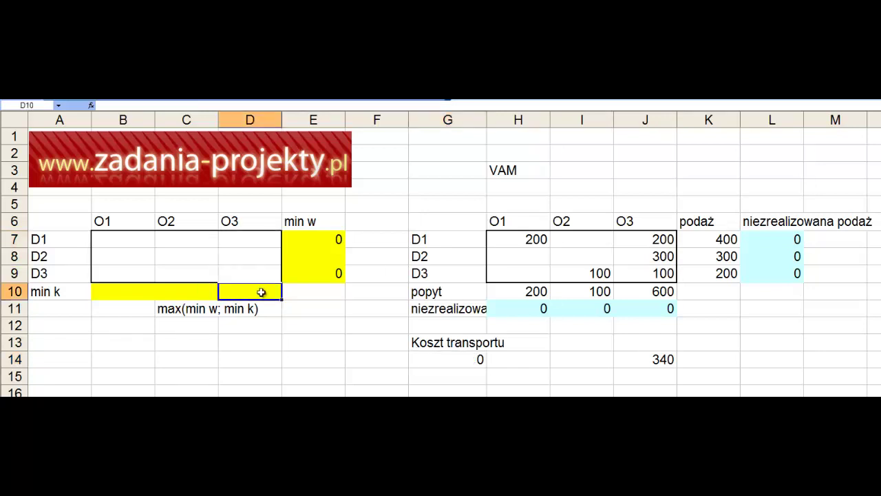
Re-confirm the transport cost formula in G14 so it reads 0 with the B7:D9 grid empty.
click(447, 358)
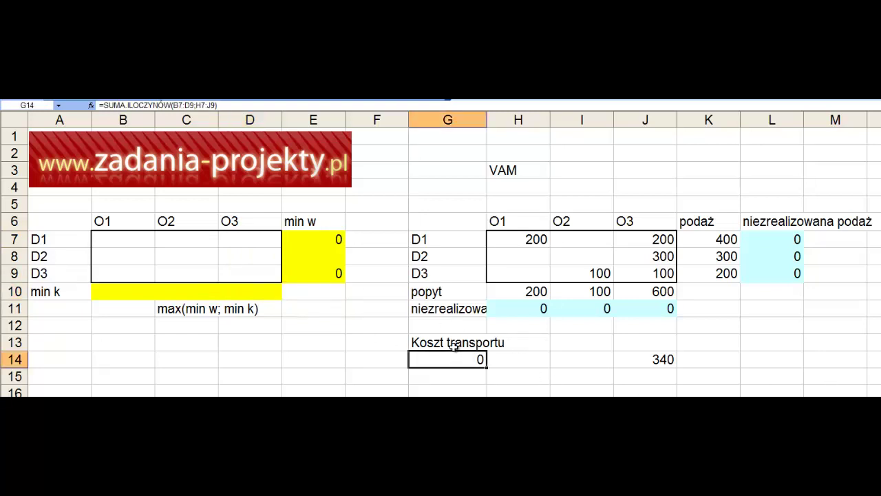
click(456, 348)
double_click(459, 354)
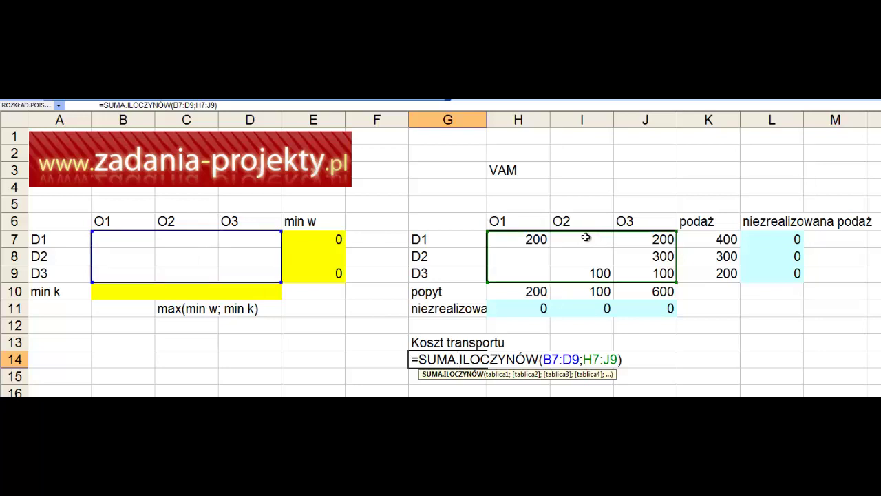
key(ctrl+Return)
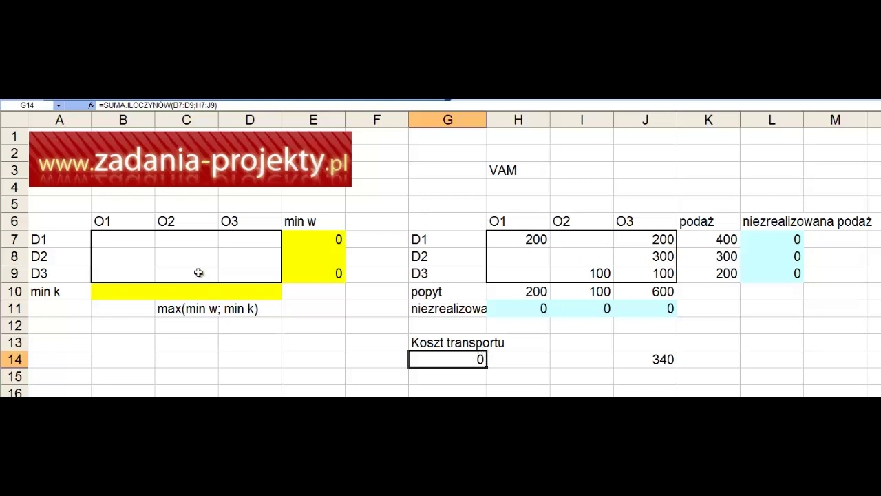
drag(148, 239, 237, 273)
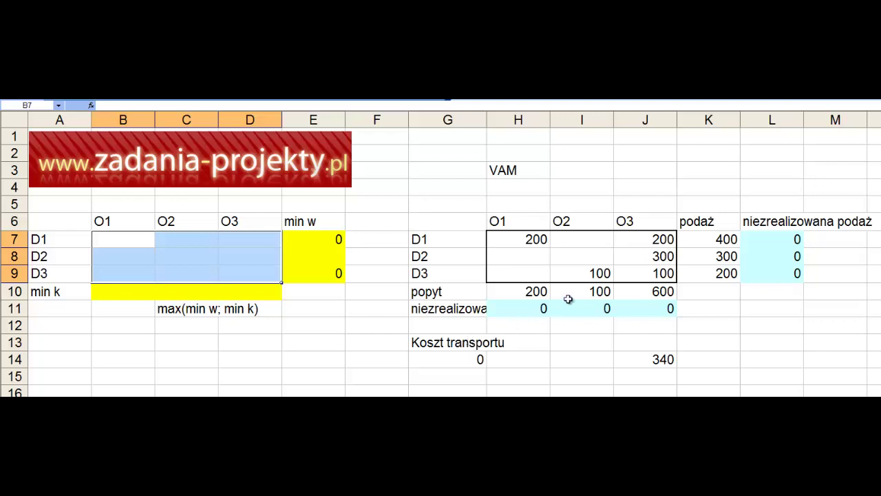
mouse_move(537, 238)
mouse_down()
mouse_move(590, 242)
mouse_move(611, 275)
mouse_up()
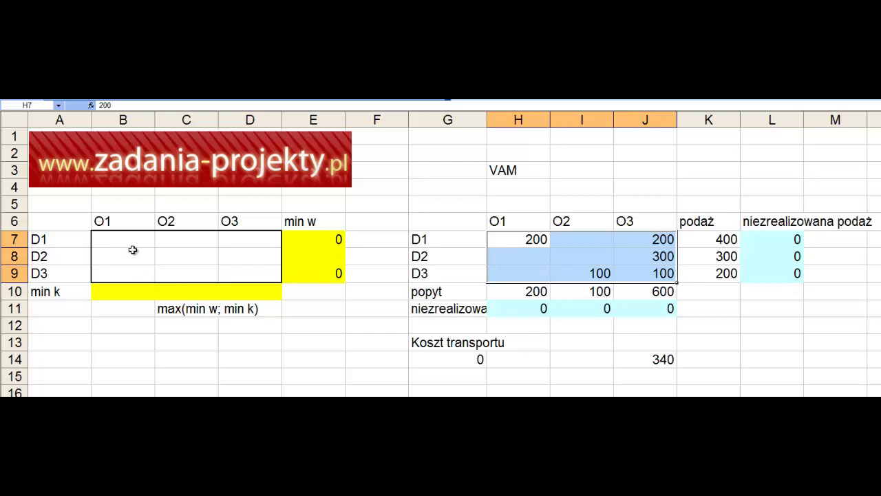
drag(145, 237, 262, 276)
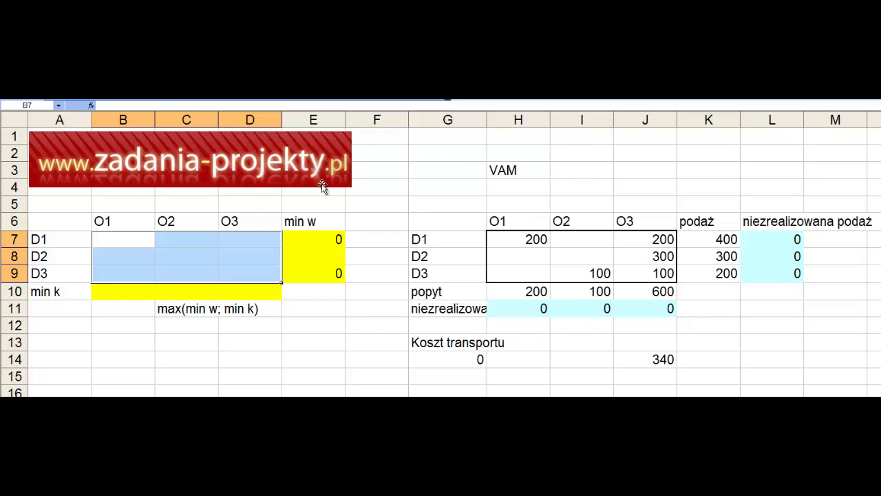
Type the contact e-mail address into G5 above the VAM table and format it bold.
click(482, 201)
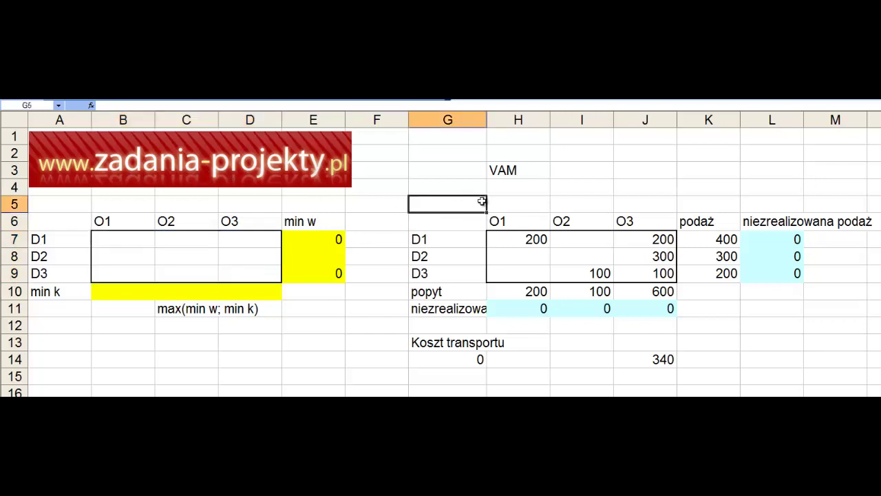
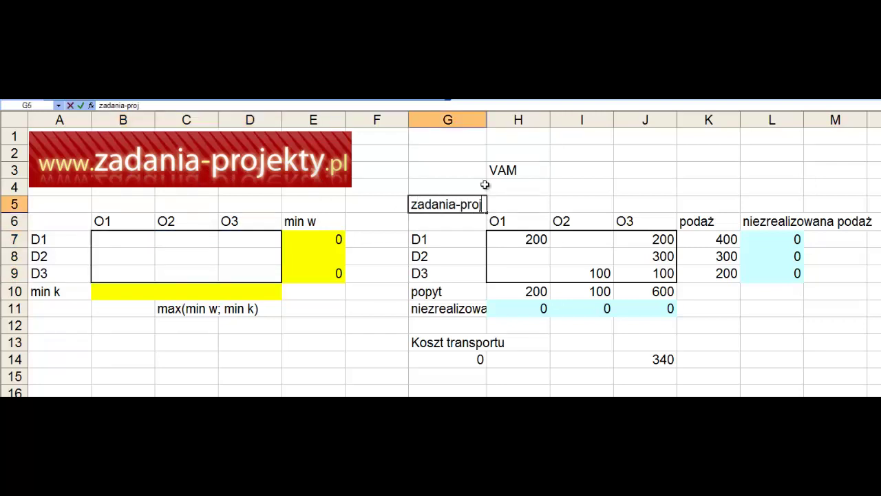
key(Return)
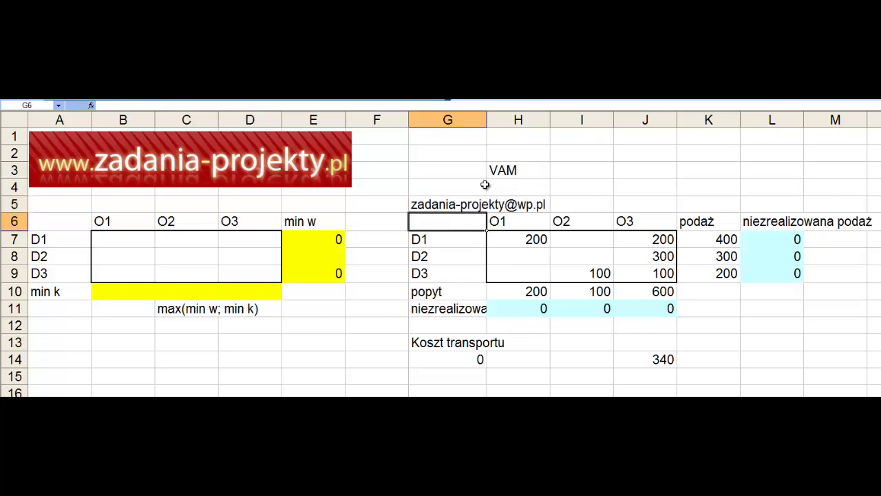
key(Up)
key(ctrl+b)
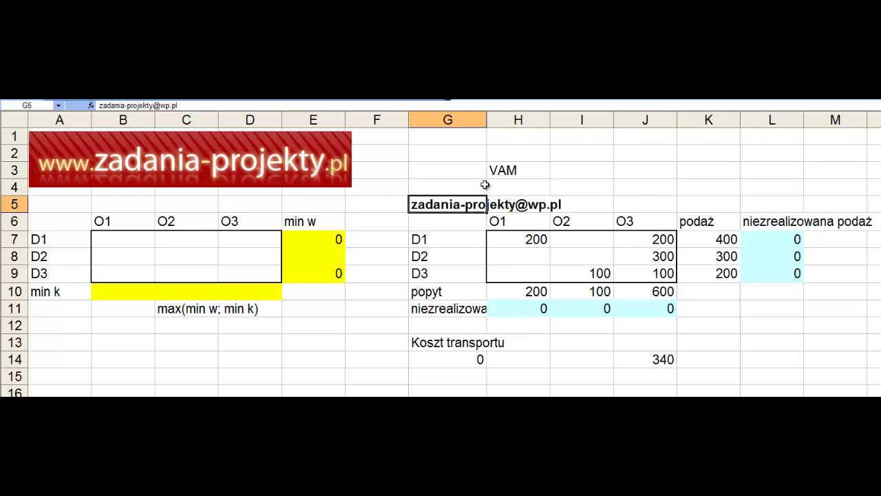